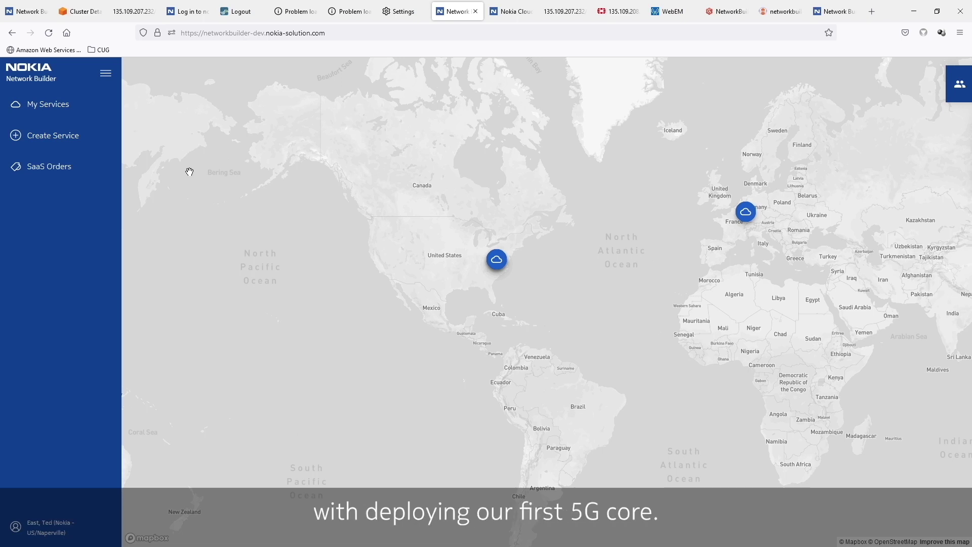
# Step: Pick the 5G SA Mobile Core (Local Edge) from the catalog and start building it on software version 22.5
pyautogui.click(66, 139)
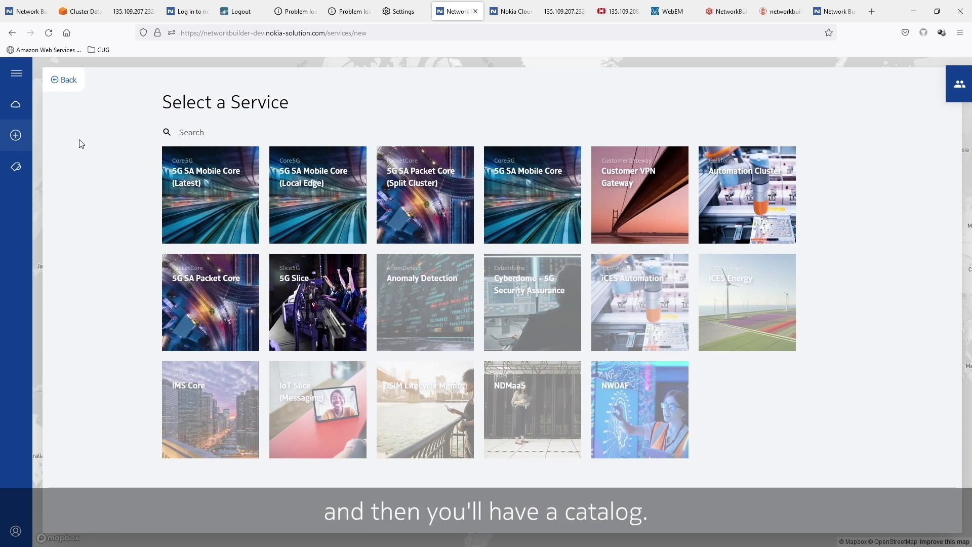
pyautogui.click(299, 197)
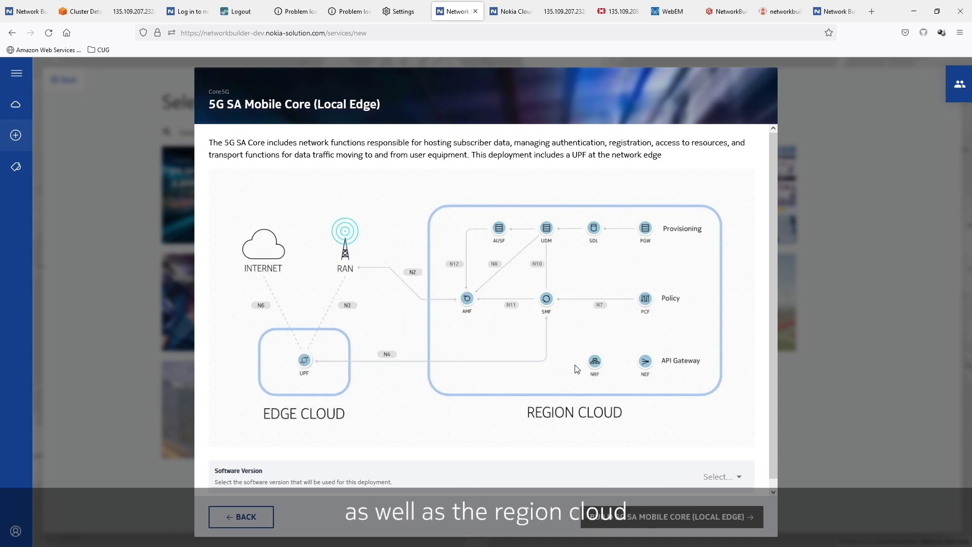
pyautogui.click(721, 479)
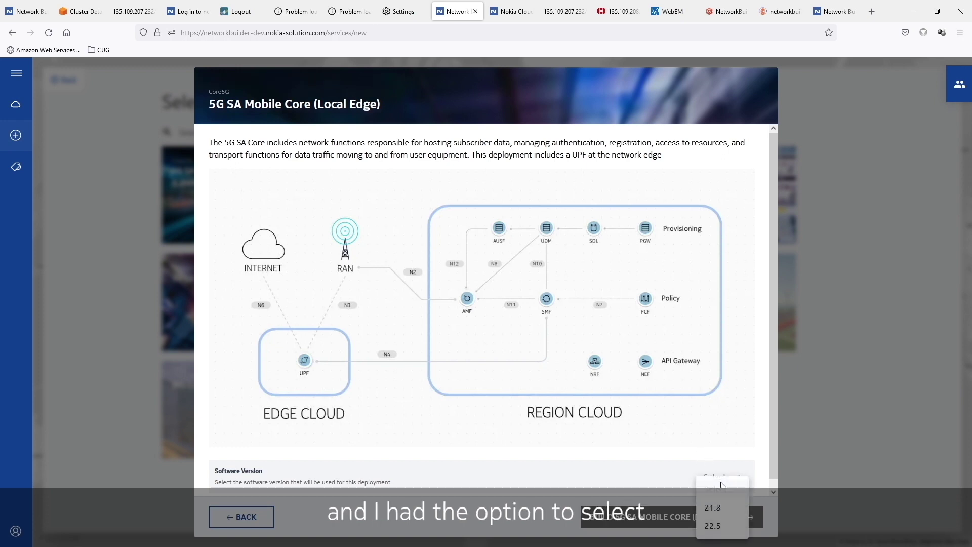
pyautogui.click(720, 529)
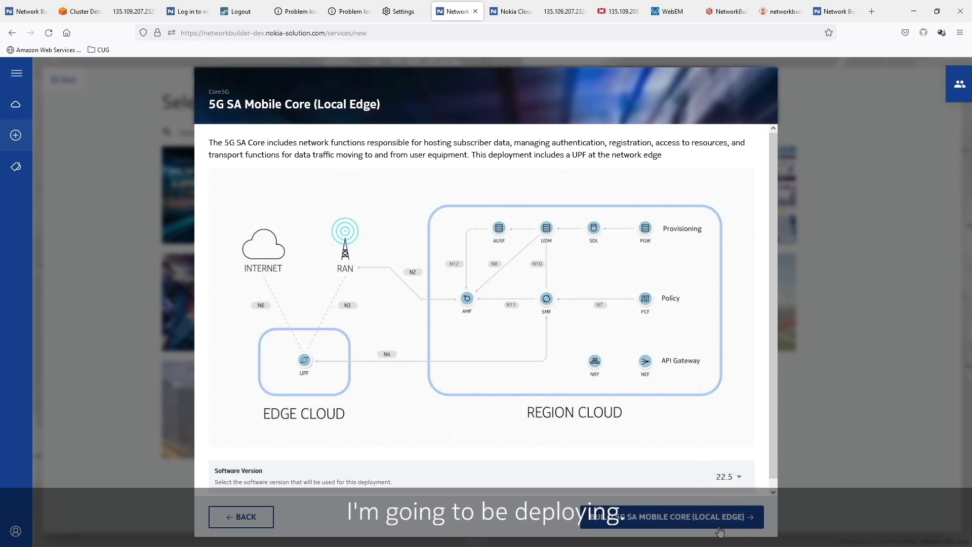
pyautogui.click(720, 527)
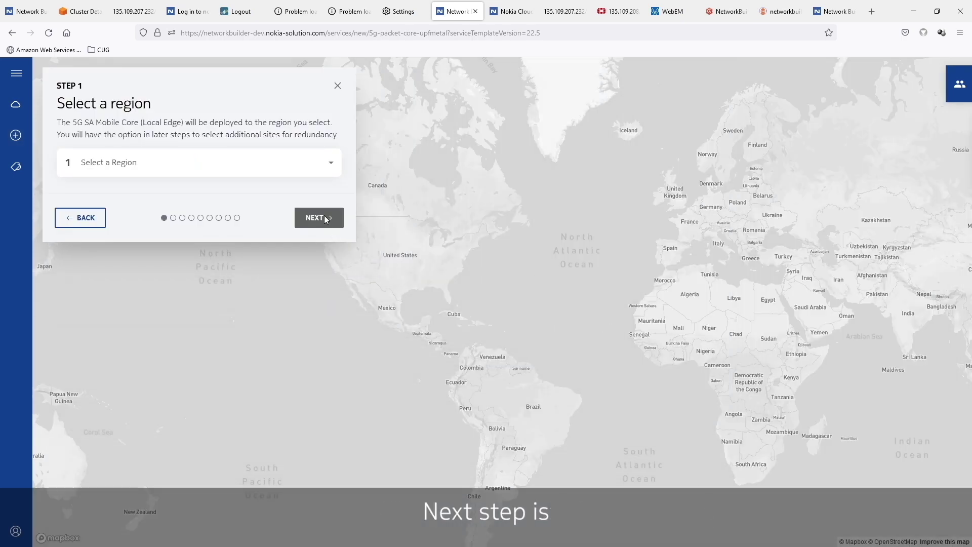
# Step: Deploy to region Europe (Frankfurt) in availability zone eu-central-1a
pyautogui.click(332, 172)
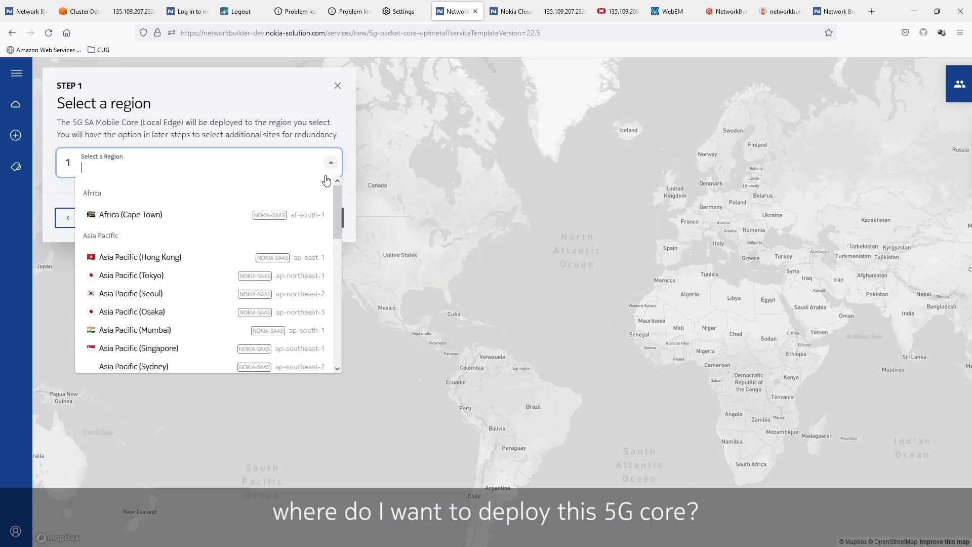
pyautogui.moveTo(337, 202); pyautogui.dragTo(336, 275)
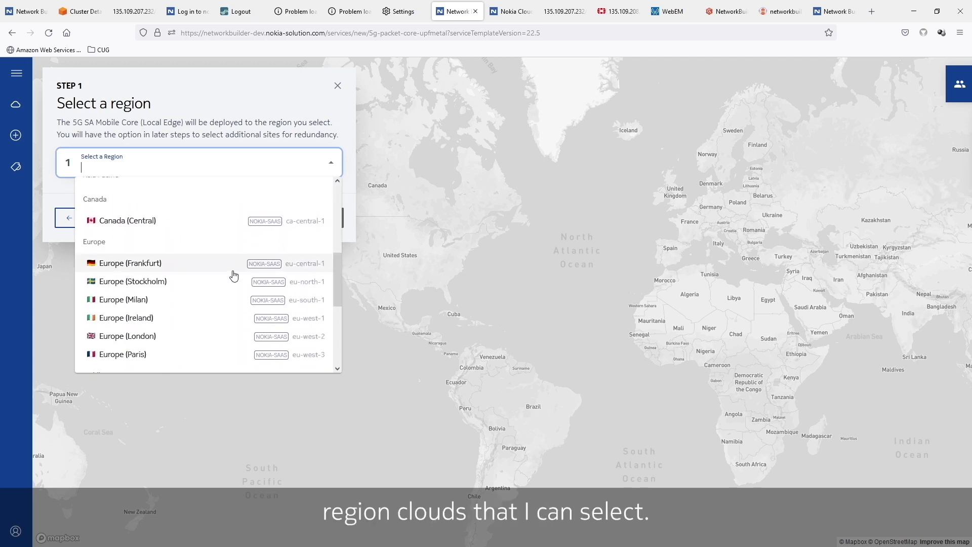
pyautogui.click(221, 271)
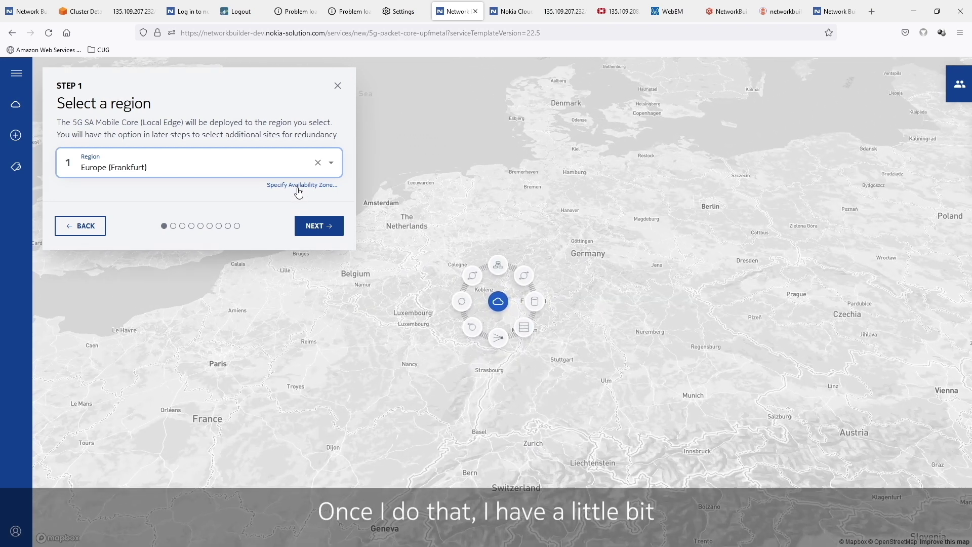
pyautogui.click(299, 187)
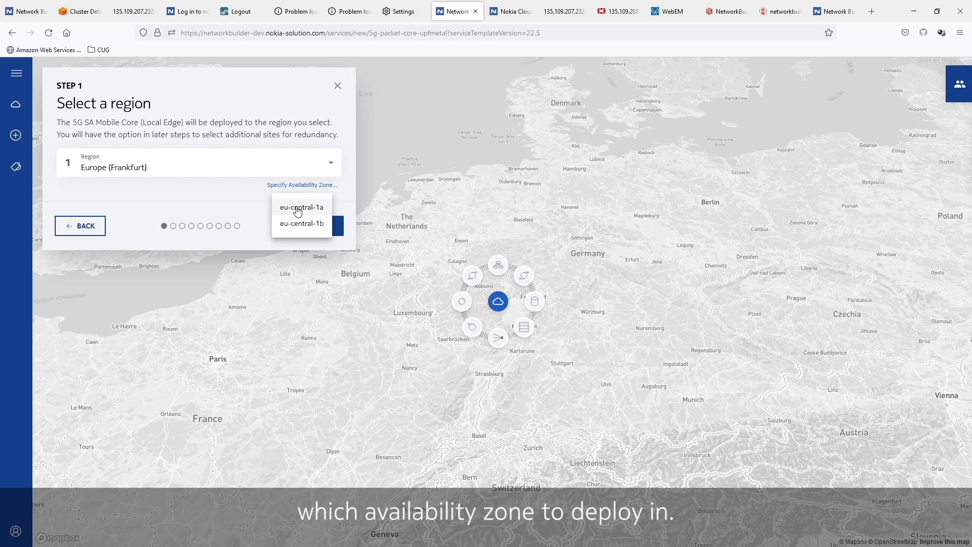
pyautogui.click(298, 209)
pyautogui.click(319, 226)
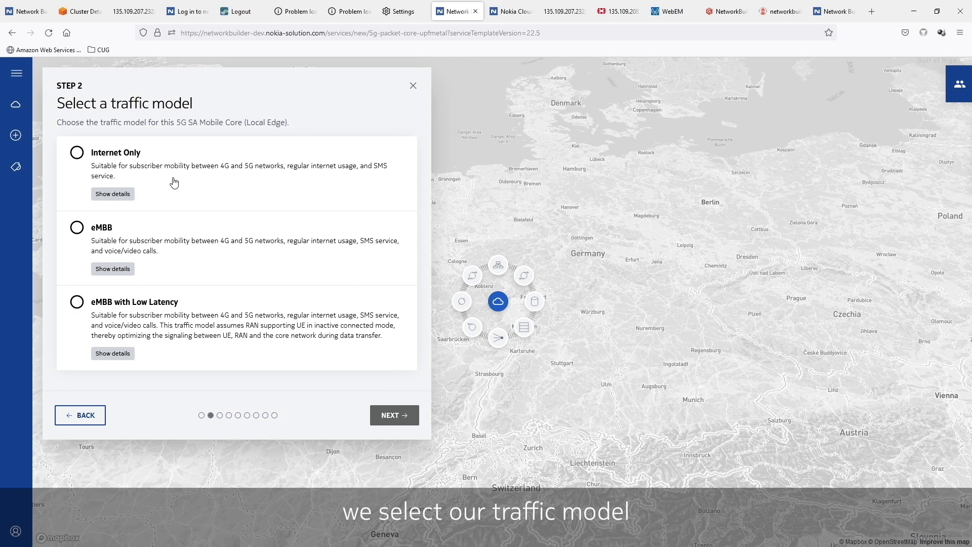
# Step: Choose the Internet Only traffic model and settle on Small (10K subscribers) capacity after trying larger sizes
pyautogui.click(93, 166)
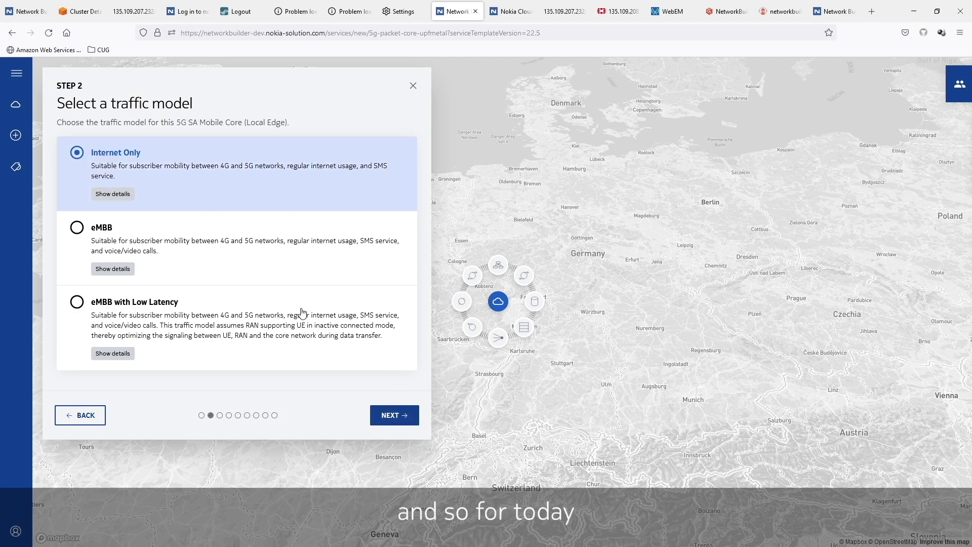
pyautogui.click(390, 414)
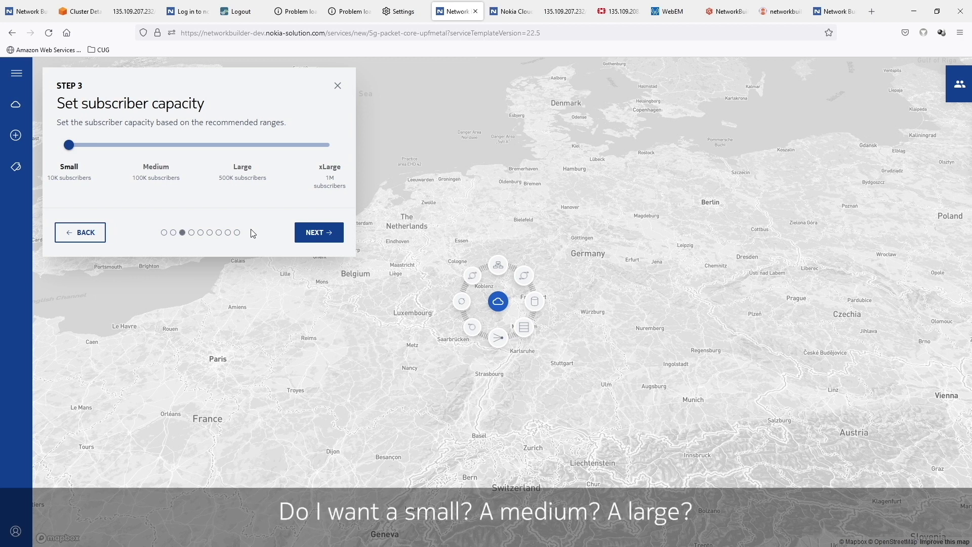
pyautogui.click(127, 147)
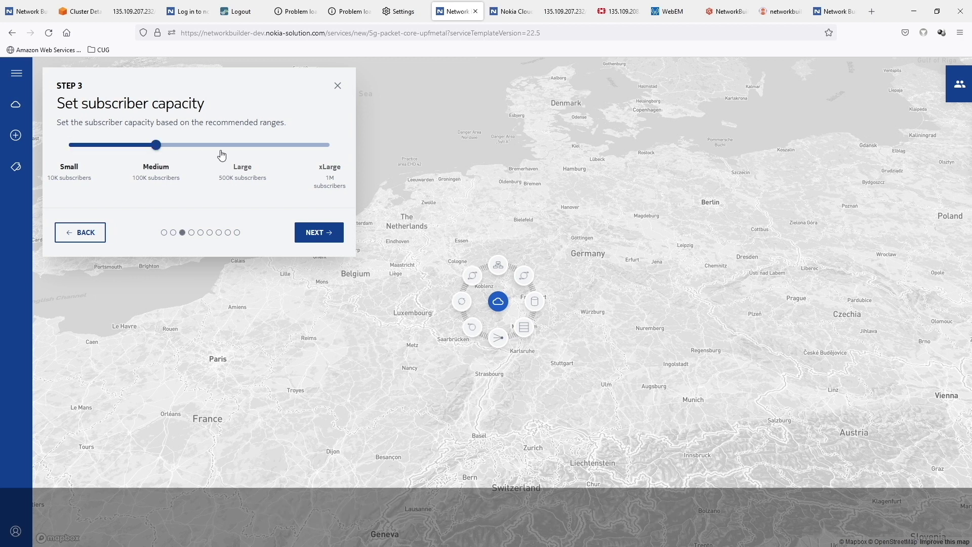
pyautogui.click(238, 148)
pyautogui.click(308, 148)
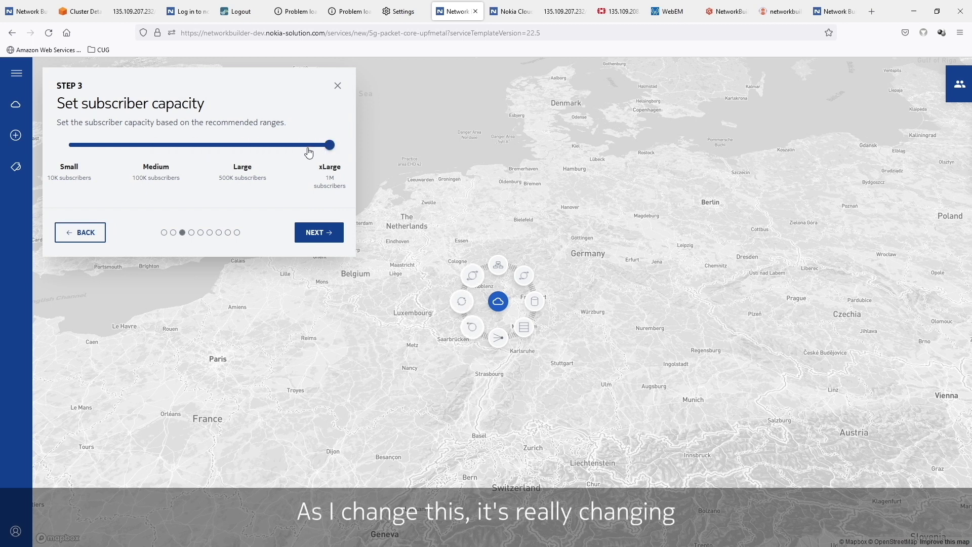
pyautogui.click(249, 152)
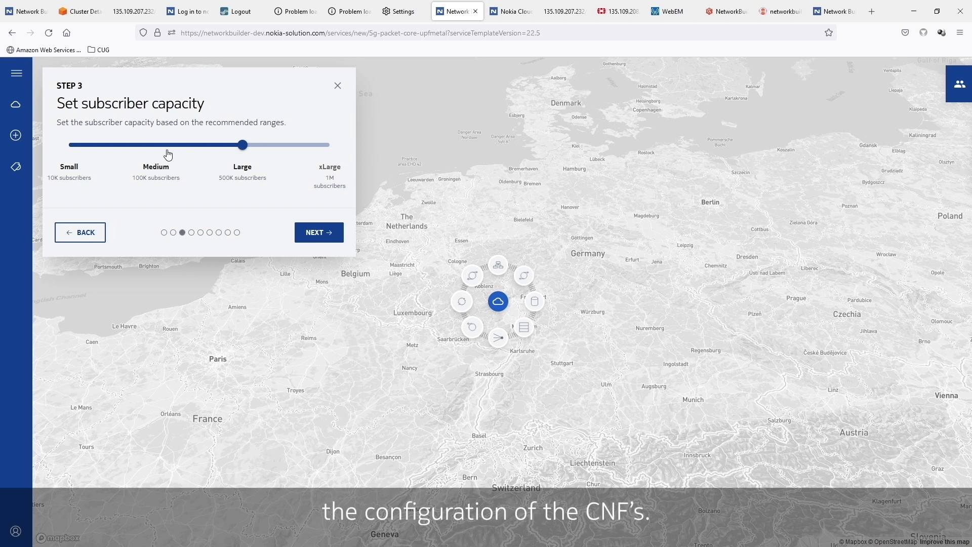
pyautogui.click(77, 154)
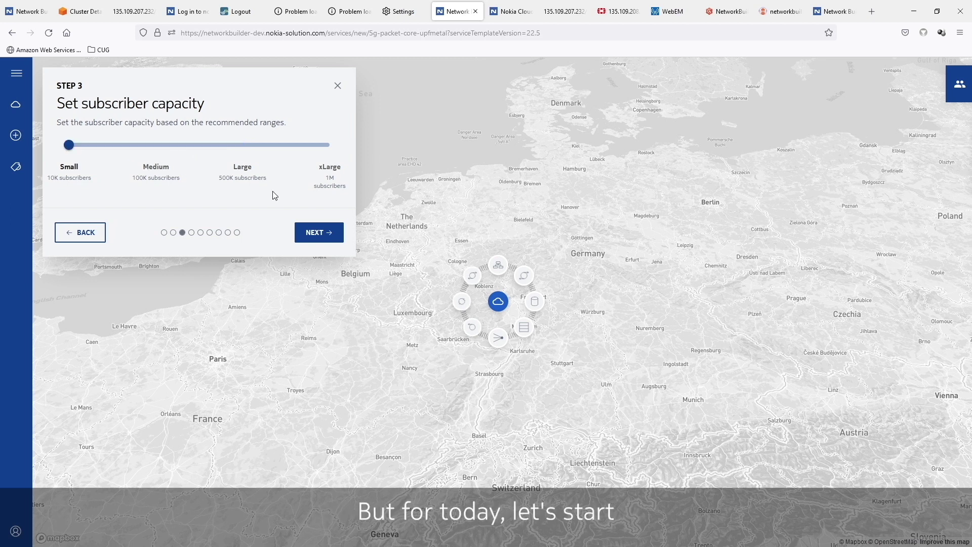
pyautogui.click(308, 235)
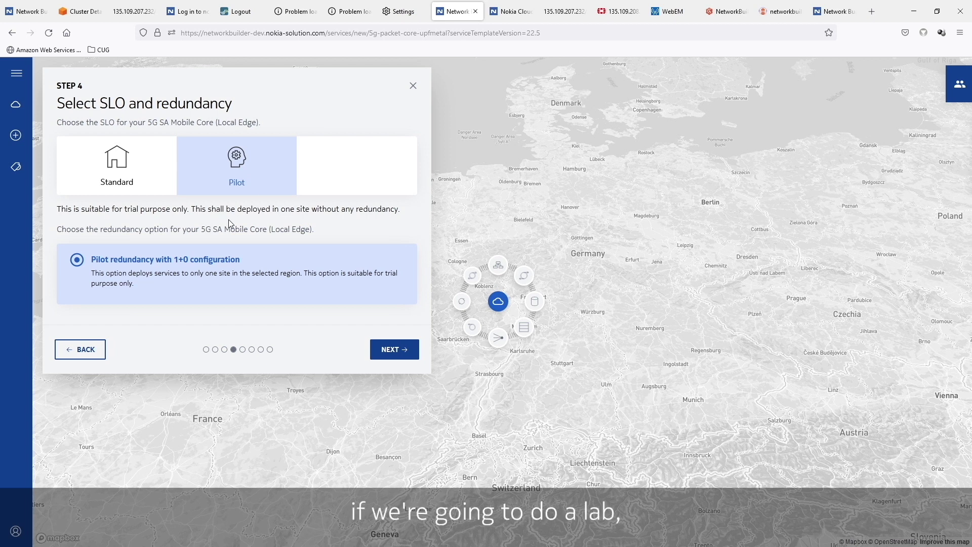
# Step: Try Standard SLO with Europe (Stockholm) as secondary region, then revert to the Pilot SLO
pyautogui.click(147, 184)
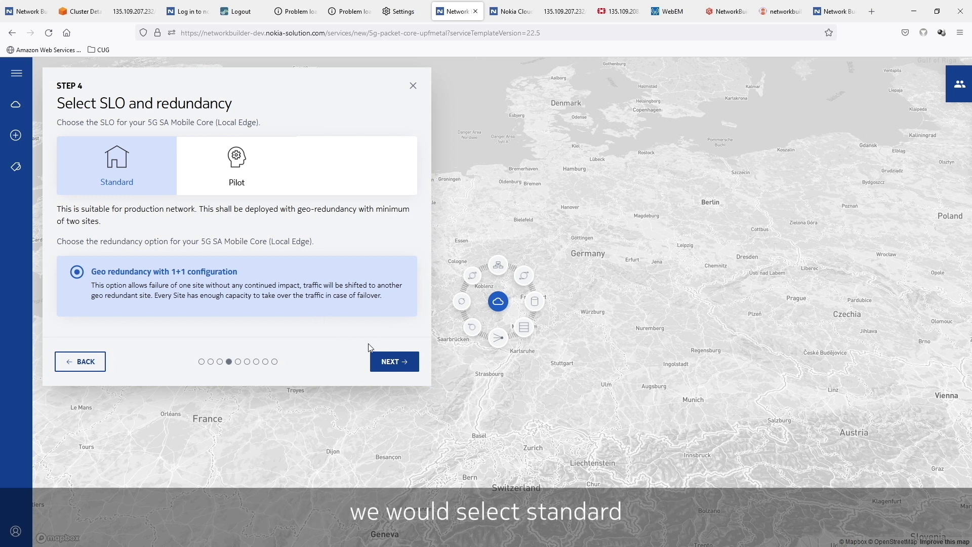
pyautogui.click(388, 360)
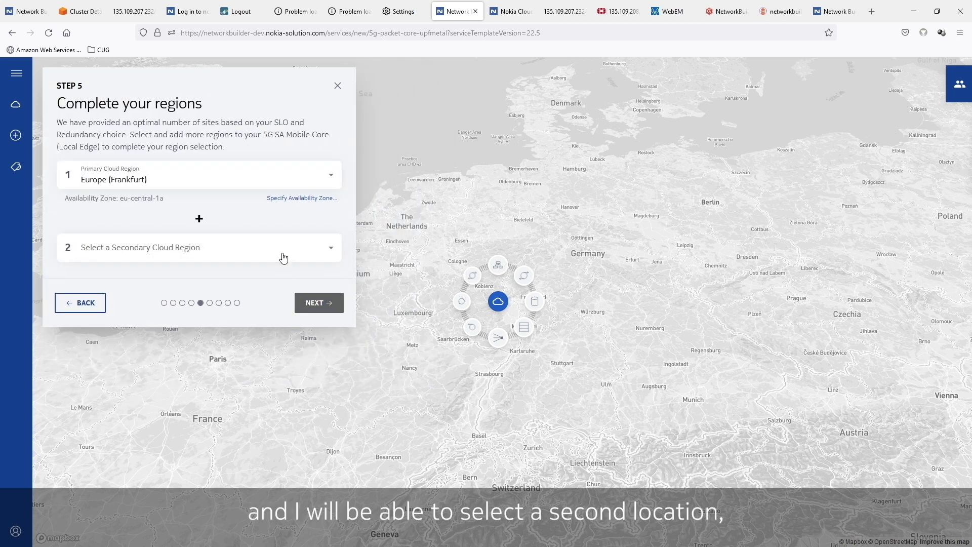
pyautogui.click(283, 255)
pyautogui.click(212, 322)
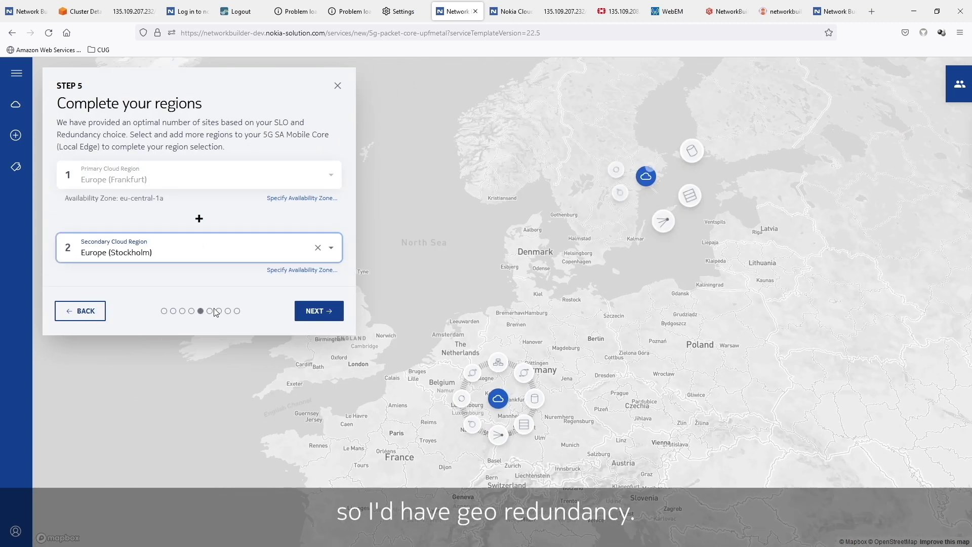
pyautogui.click(98, 314)
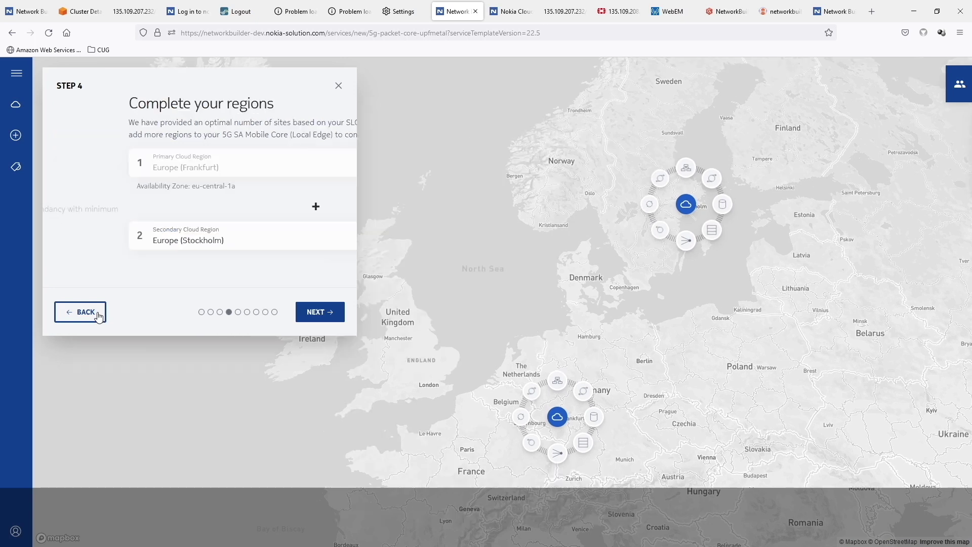
pyautogui.click(234, 187)
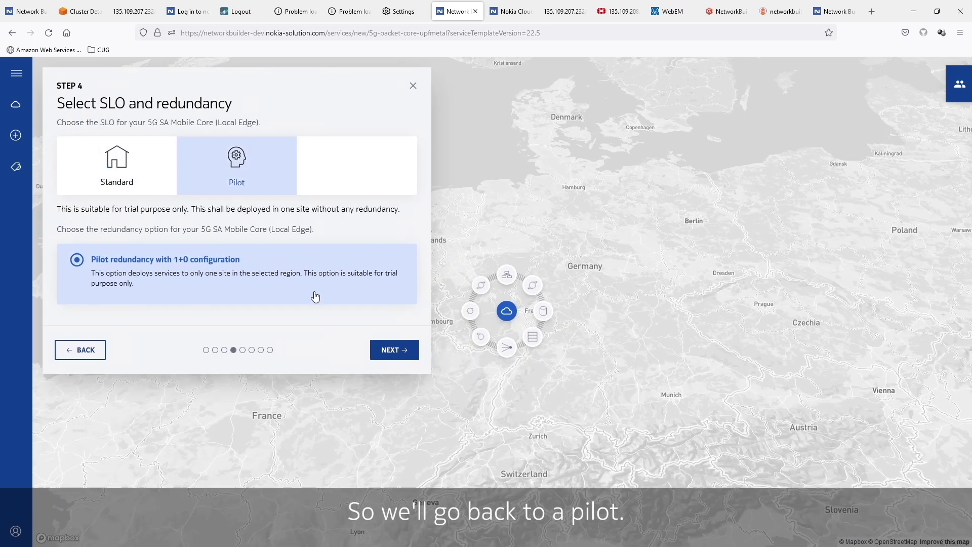
pyautogui.click(390, 350)
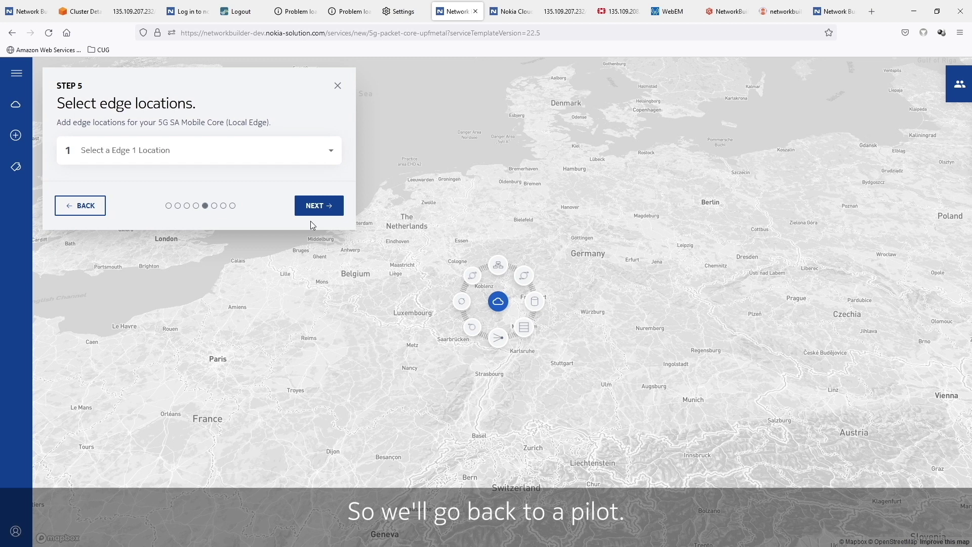
# Step: Set Helsinki as the first edge location and leave the second edge location unset
pyautogui.click(315, 154)
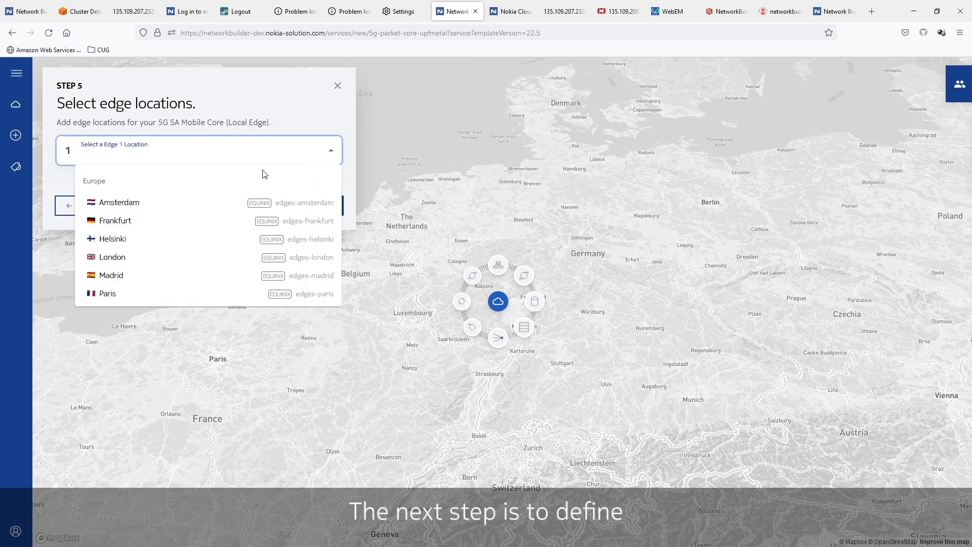
pyautogui.click(165, 240)
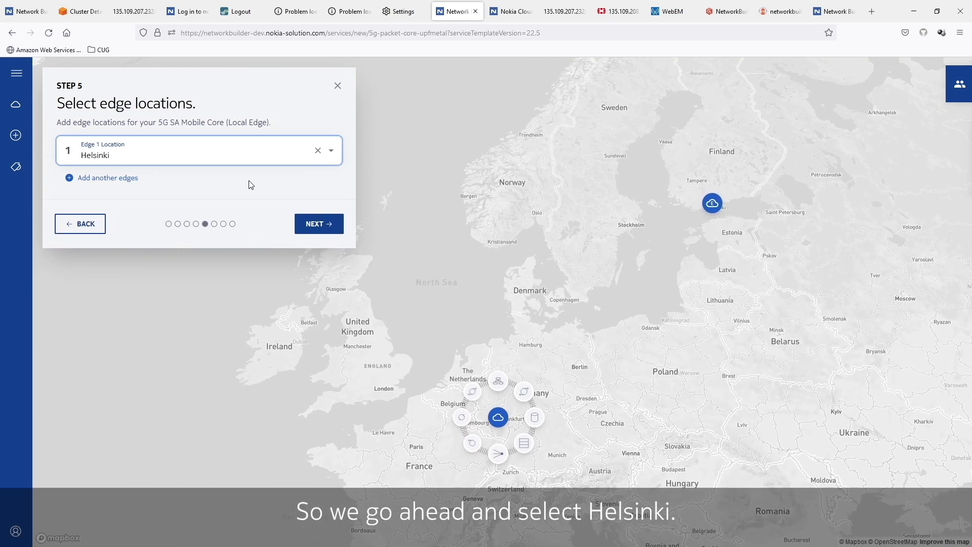
pyautogui.click(127, 179)
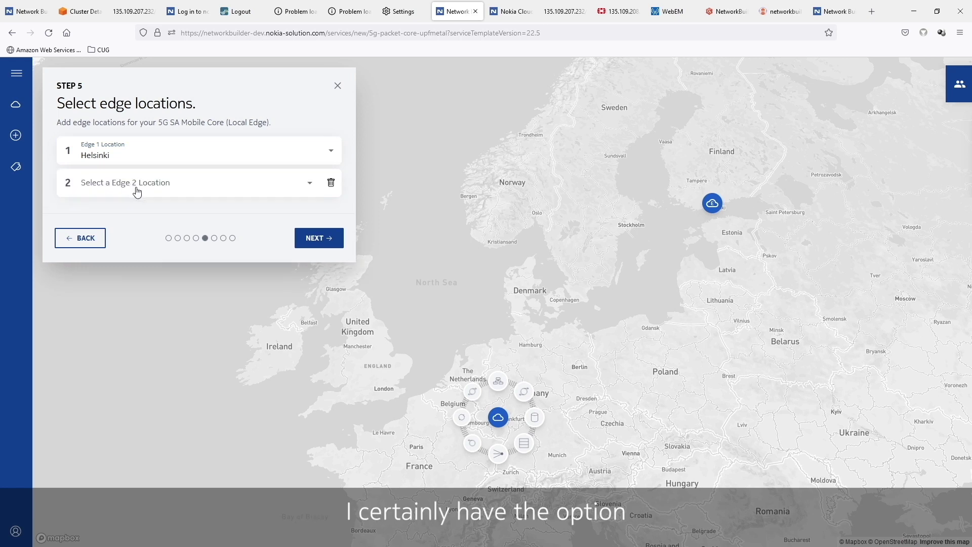
pyautogui.click(130, 187)
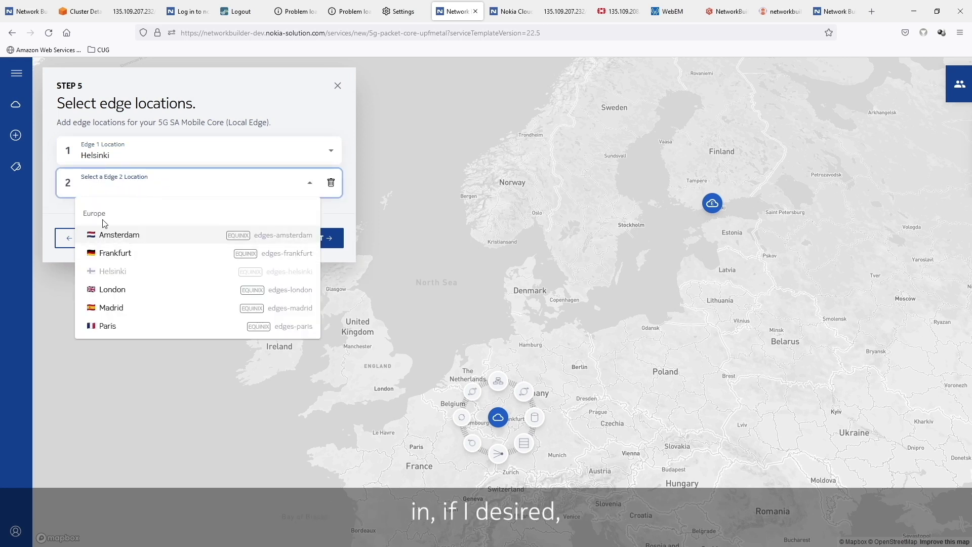
pyautogui.click(61, 223)
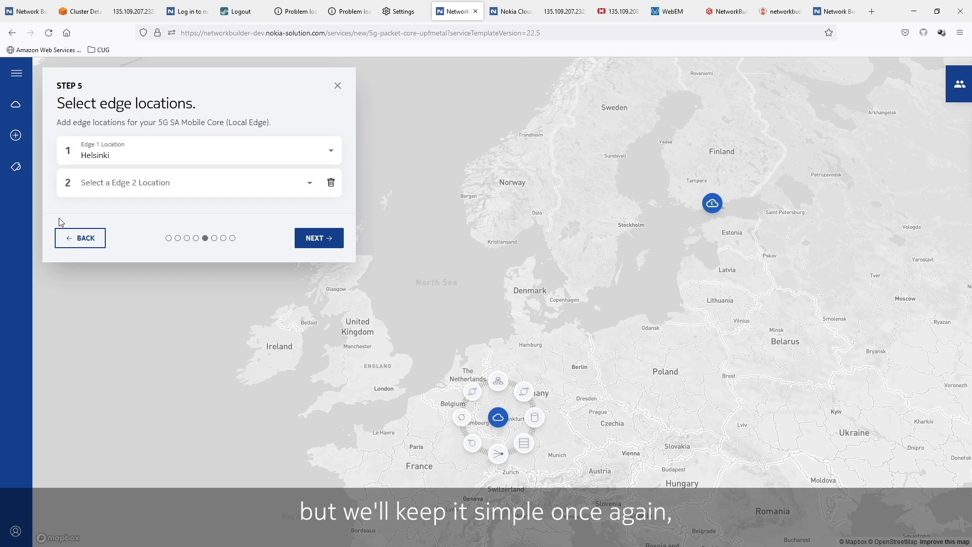
pyautogui.click(319, 240)
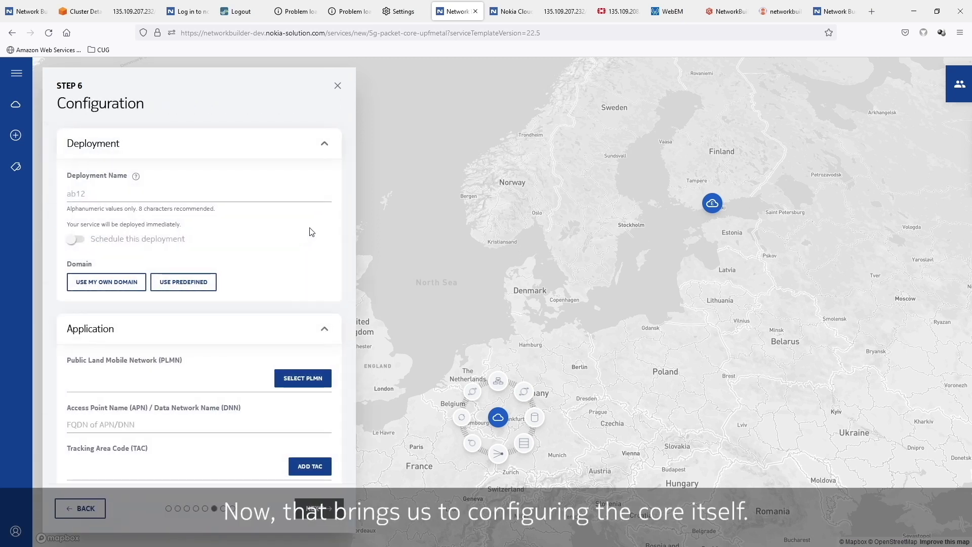
# Step: Enter deployment name cug22-1 and select the predefined domain aws.nokia-solution.com
pyautogui.click(161, 194)
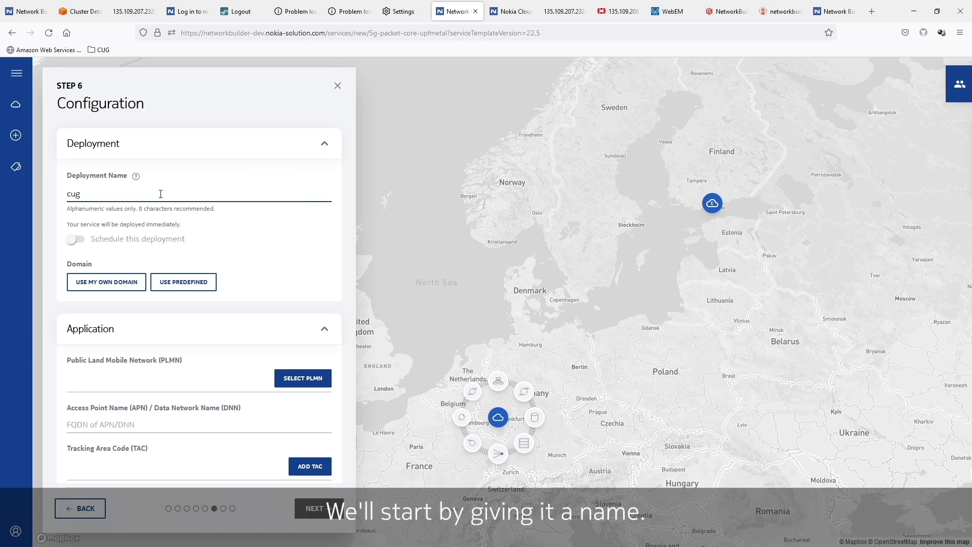
pyautogui.write('cug22-1')
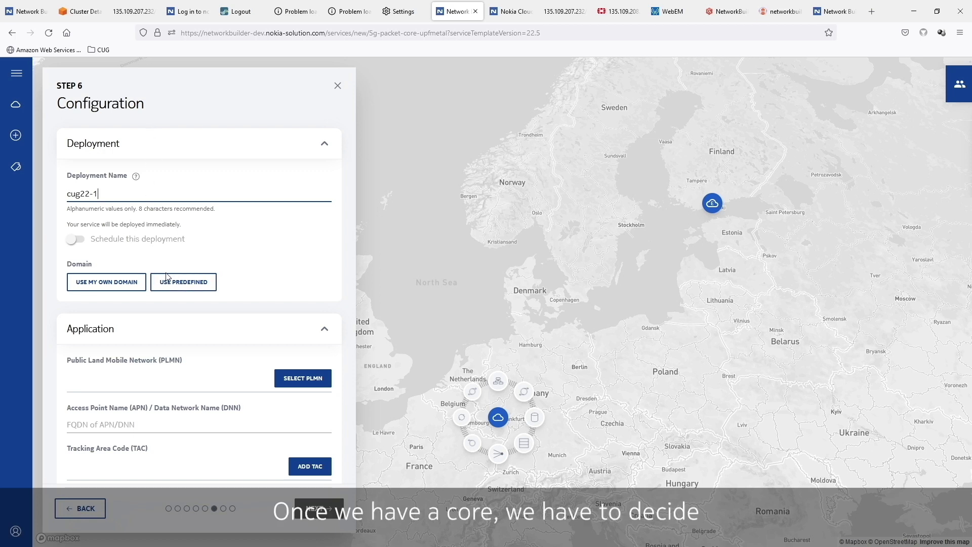
pyautogui.click(126, 293)
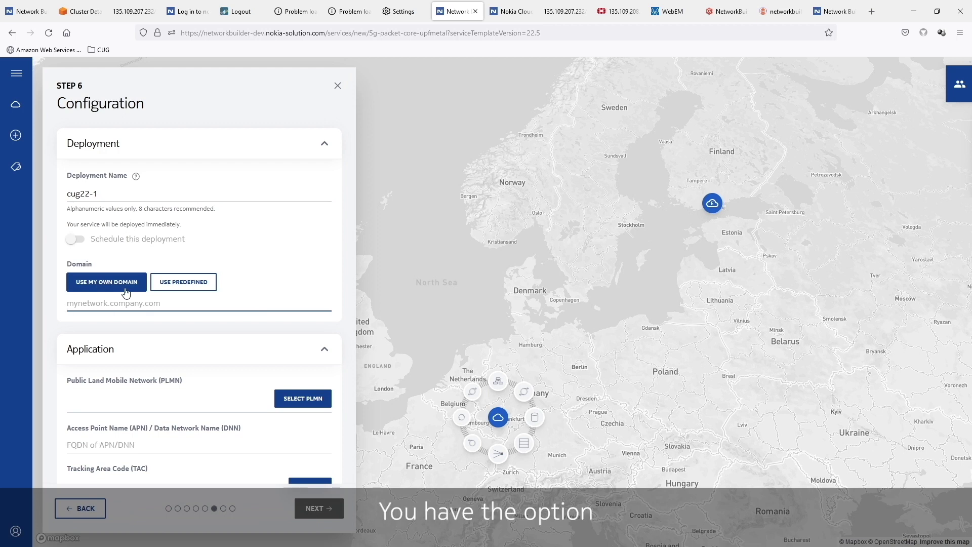
pyautogui.click(181, 285)
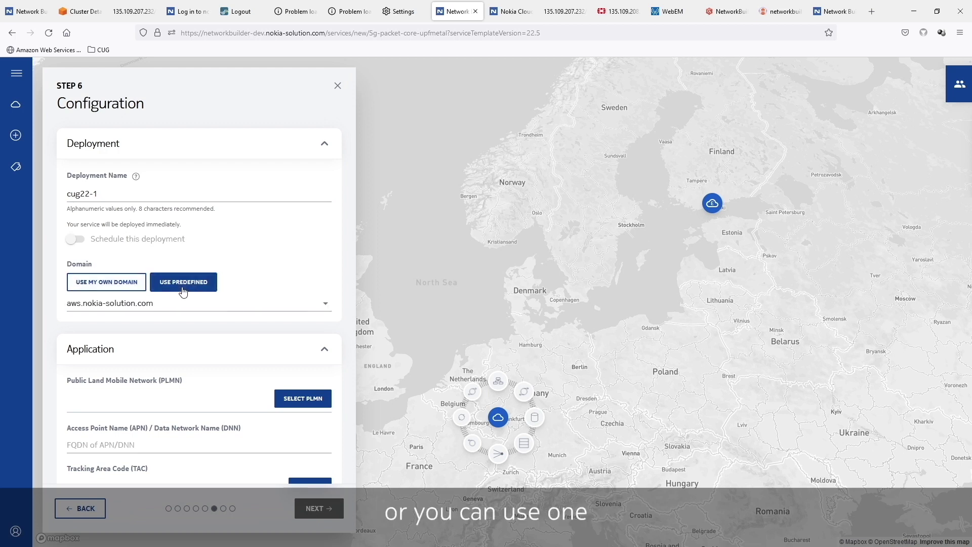
pyautogui.click(184, 302)
pyautogui.click(181, 322)
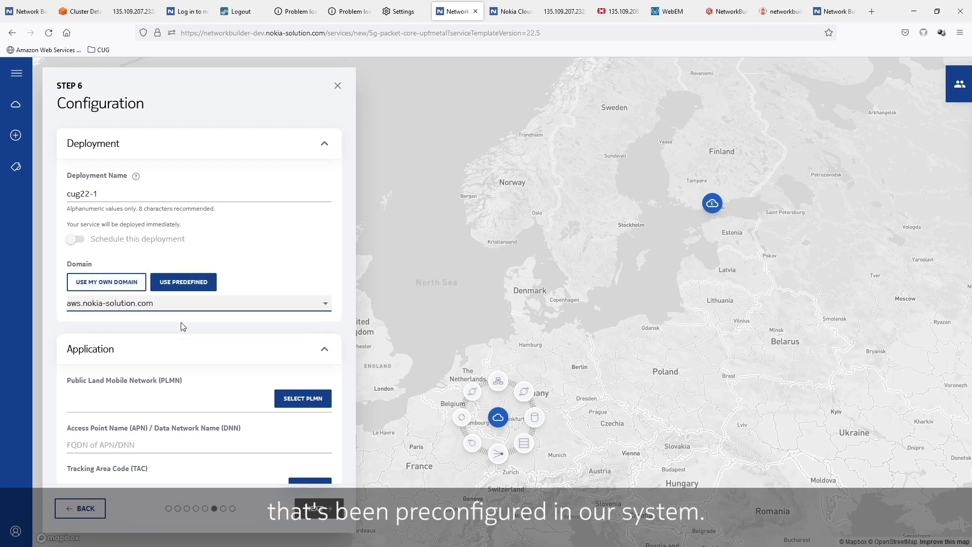
pyautogui.scroll(-4, 188, 332)
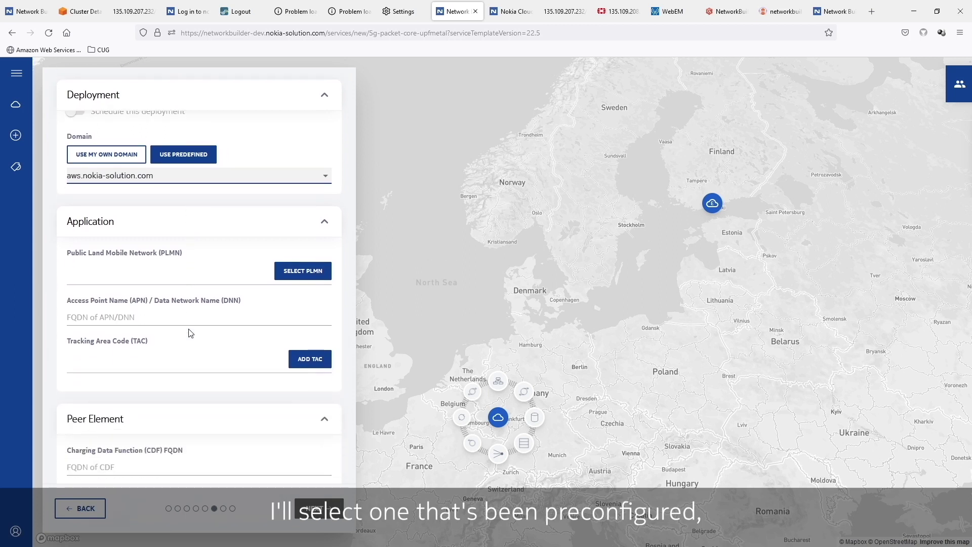
# Step: Filter operators by 'demo' and select Demo Network as the core's PLMN
pyautogui.click(302, 210)
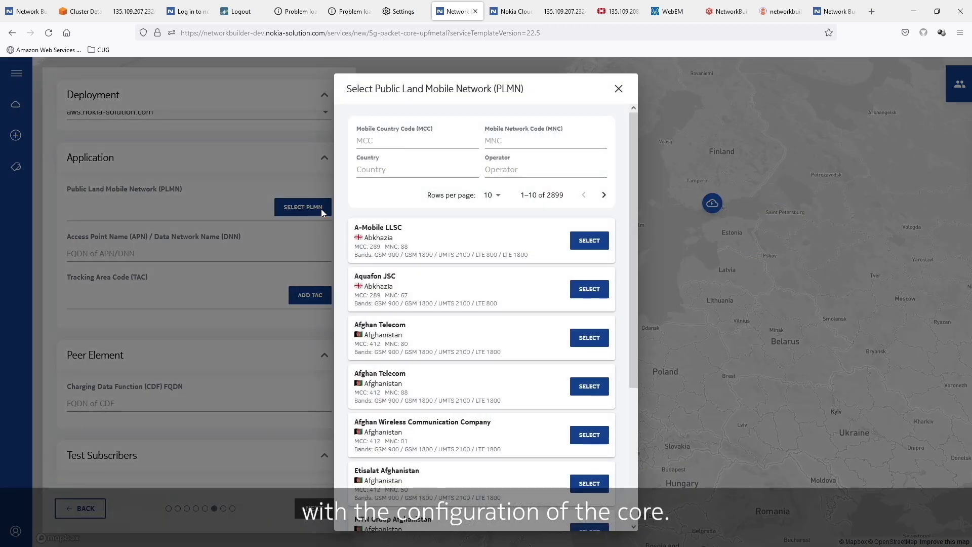
pyautogui.click(515, 162)
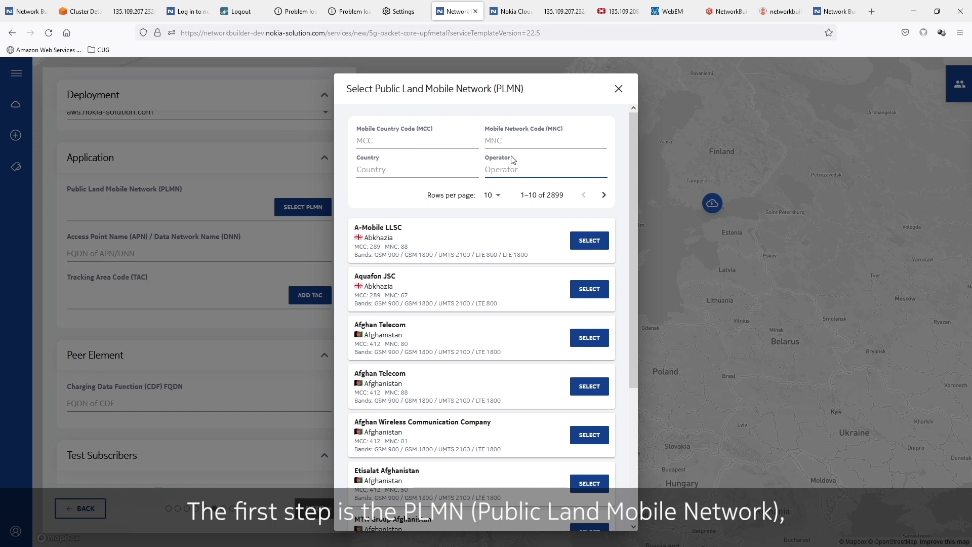
pyautogui.write('demo')
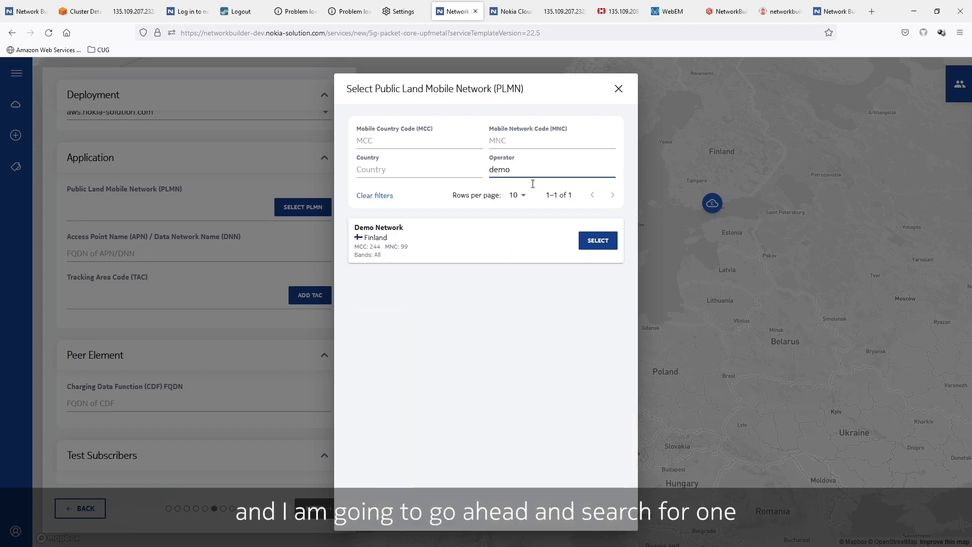
pyautogui.click(598, 240)
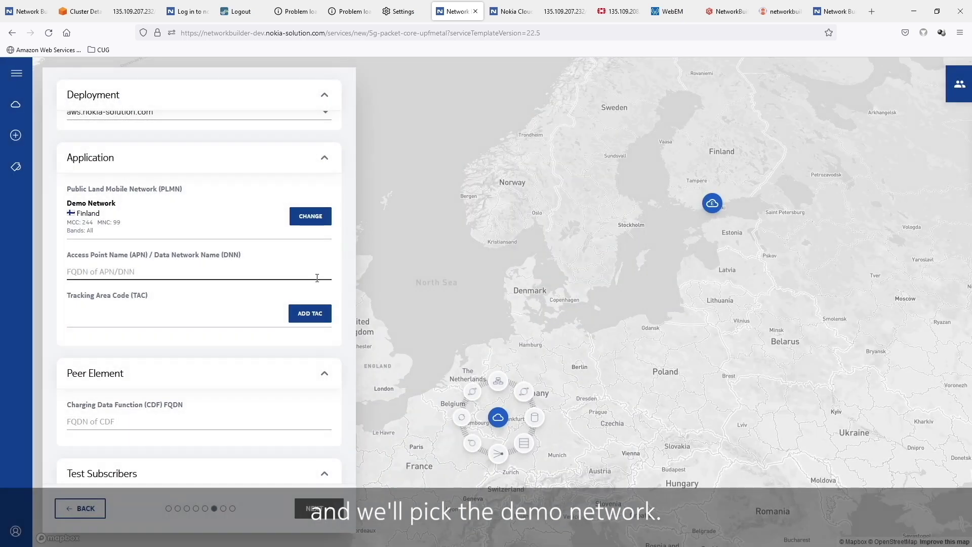
pyautogui.scroll(-2, 317, 278)
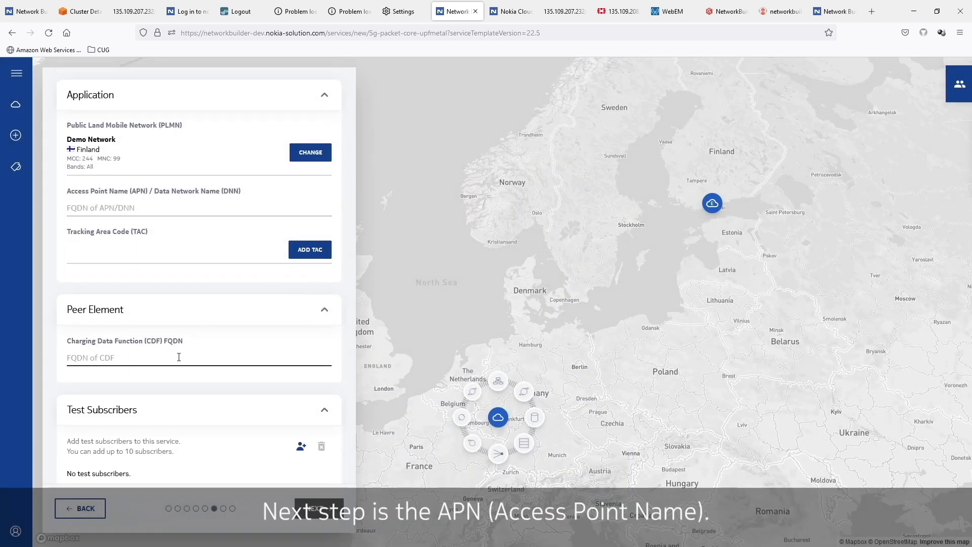
# Step: Enter internet as the APN/DNN
pyautogui.click(120, 213)
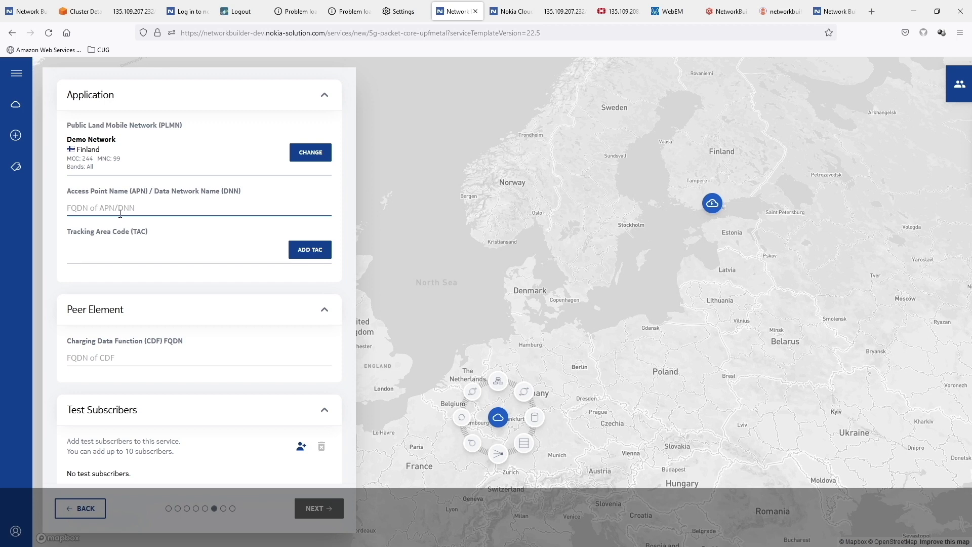
pyautogui.write('internet')
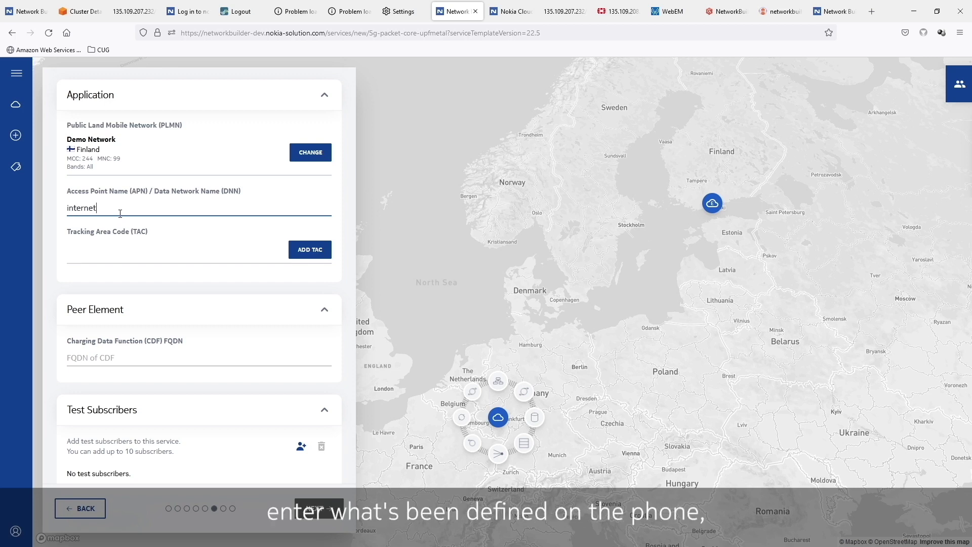
pyautogui.press('Tab')
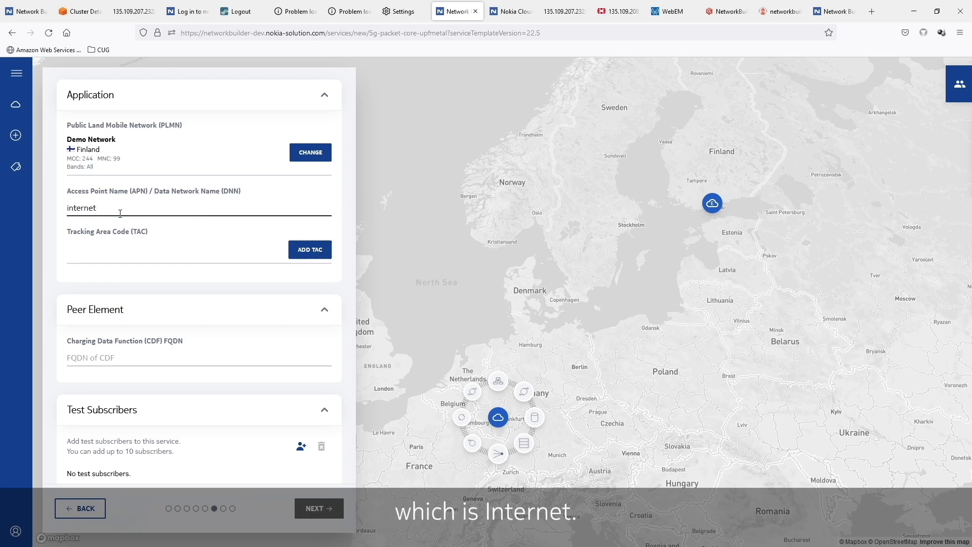
pyautogui.press('Return')
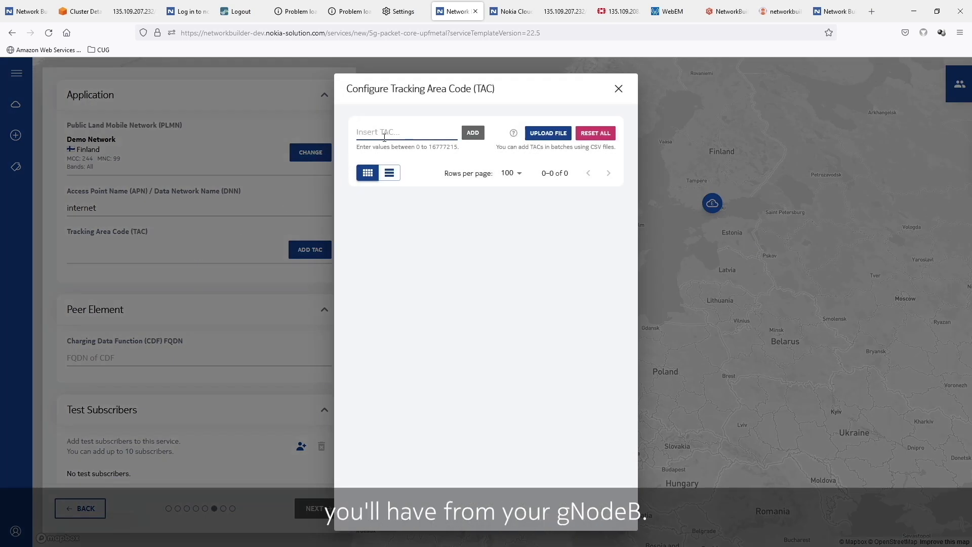
# Step: Add tracking area code 9000 and close the TAC dialog
pyautogui.write('9000')
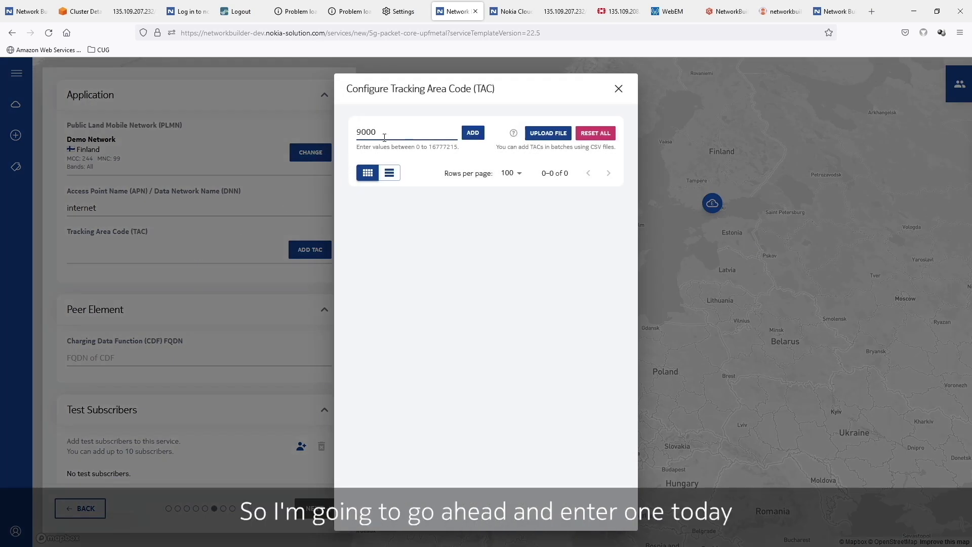
pyautogui.click(473, 133)
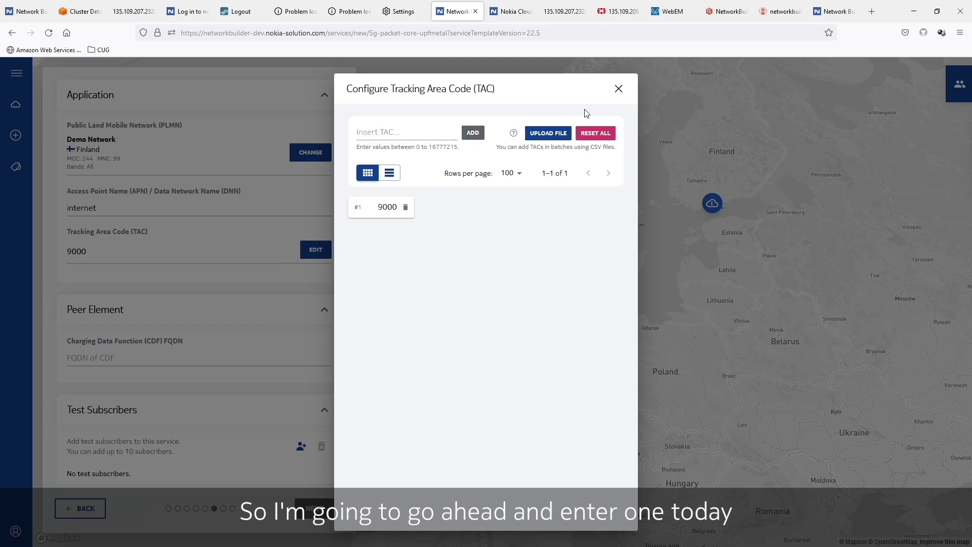
pyautogui.click(618, 90)
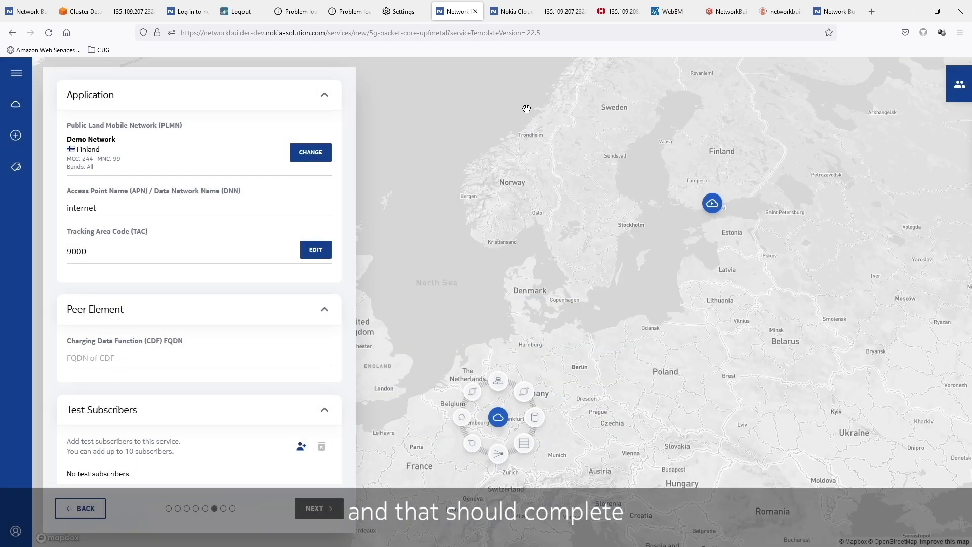
pyautogui.scroll(-2, 211, 255)
# Step: Enter placeholder foo.com as the Charging Data Function FQDN
pyautogui.click(201, 296)
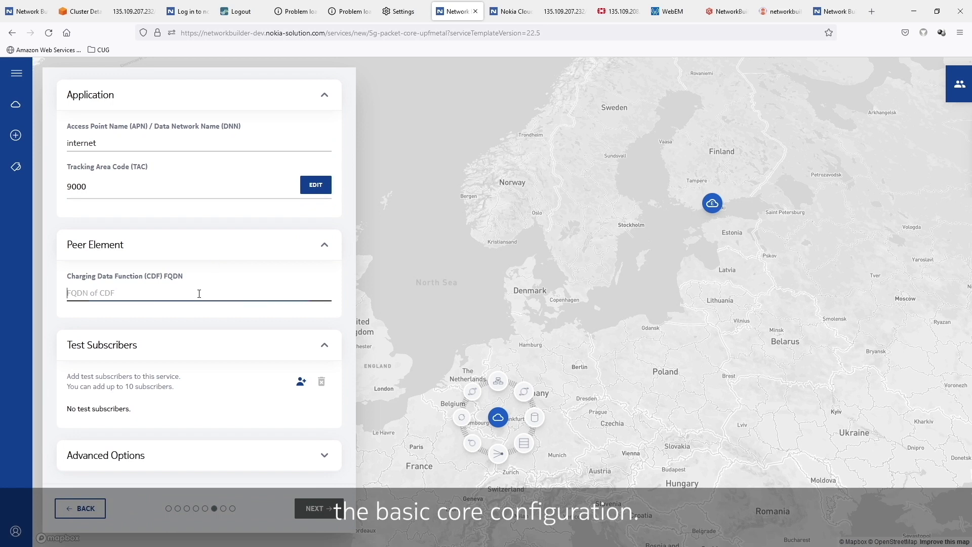
pyautogui.write('foo.com')
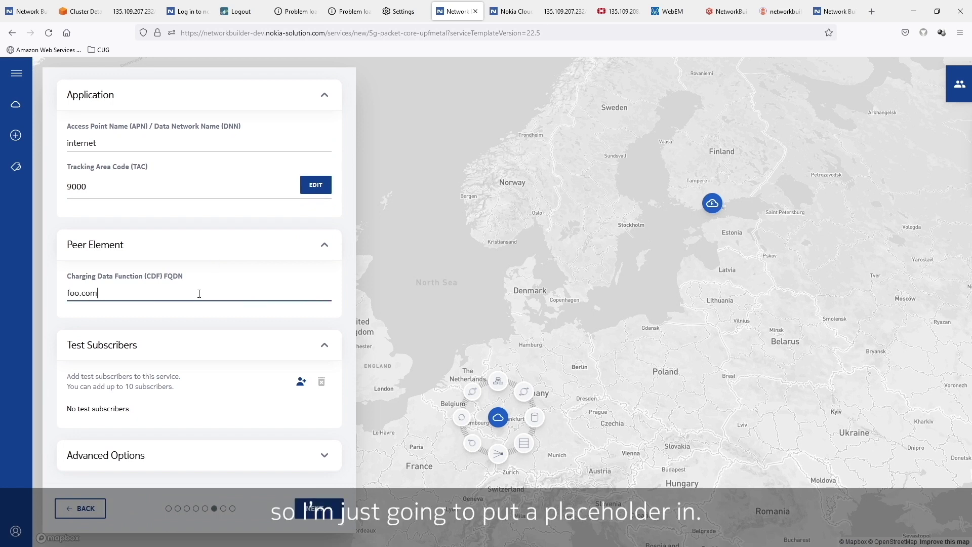
pyautogui.click(206, 395)
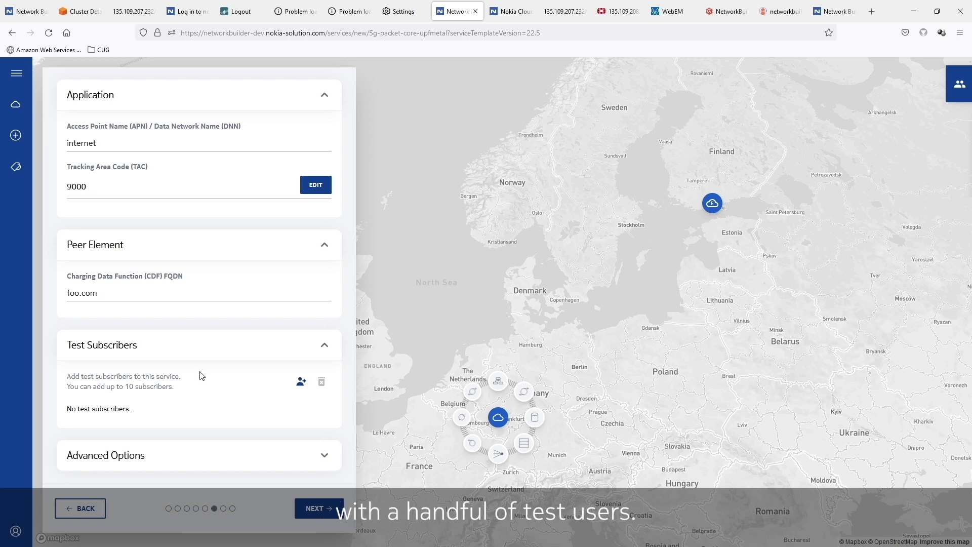
# Step: Add Test User 1 with pasted IMSI, MSISDN and K value, then duplicate it into Test Users 2–7
pyautogui.click(301, 382)
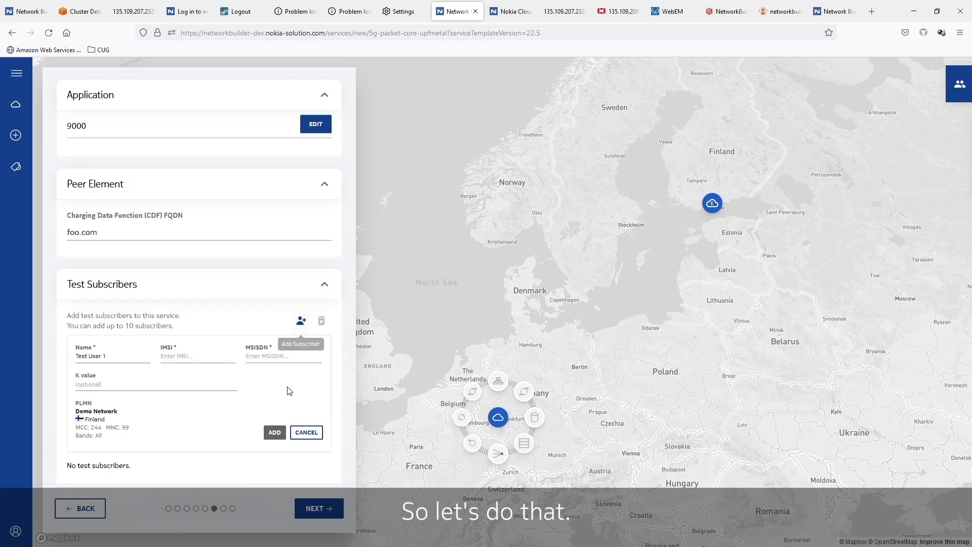
pyautogui.click(186, 303)
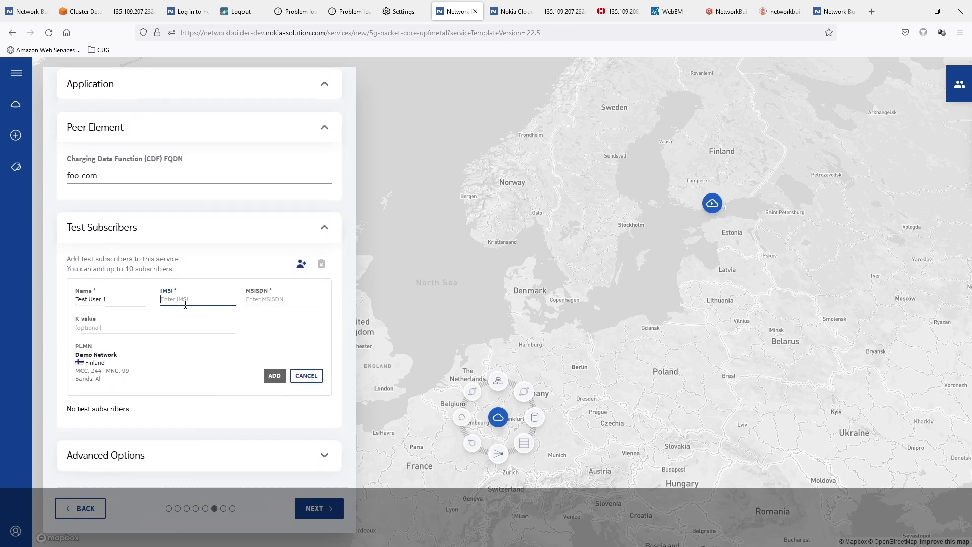
pyautogui.hotkey('ctrl', 'v')
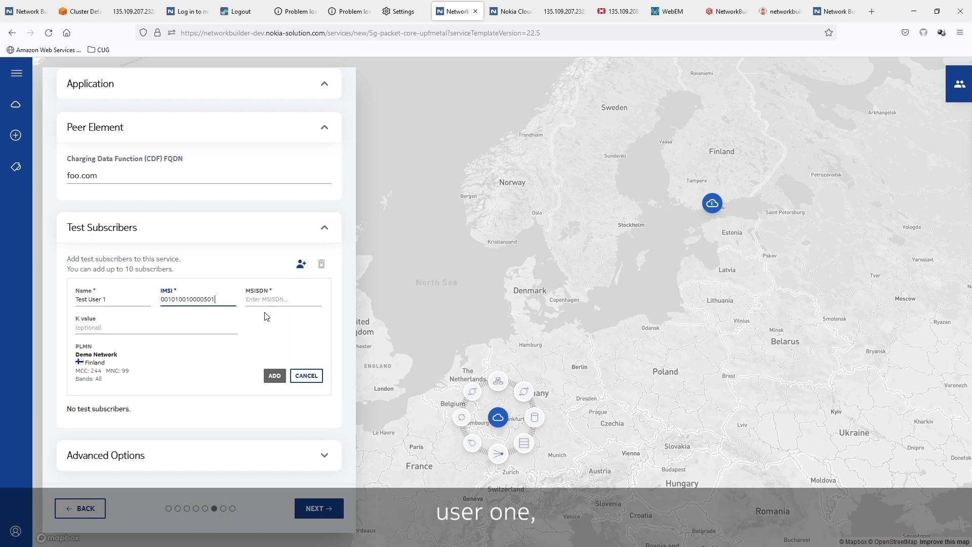
pyautogui.click(273, 304)
pyautogui.hotkey('ctrl', 'v')
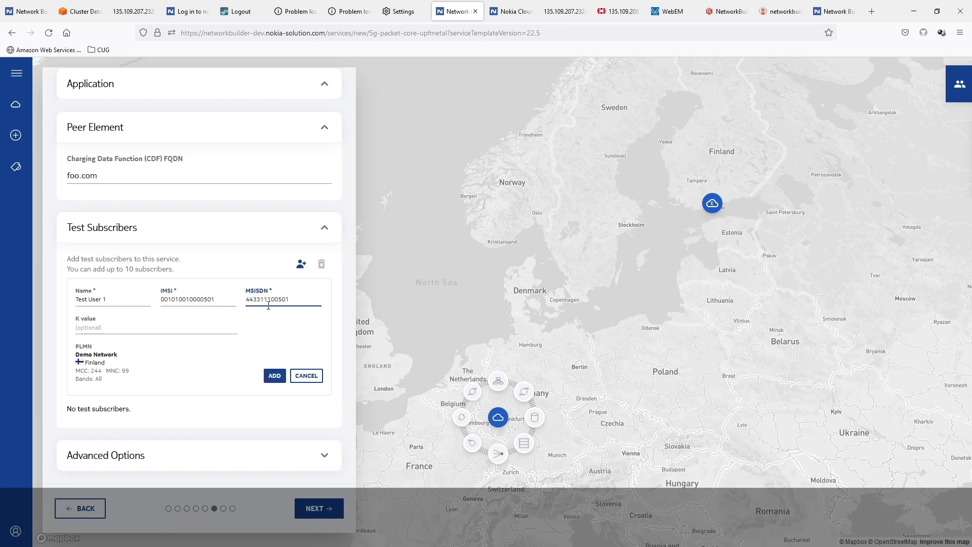
pyautogui.click(187, 327)
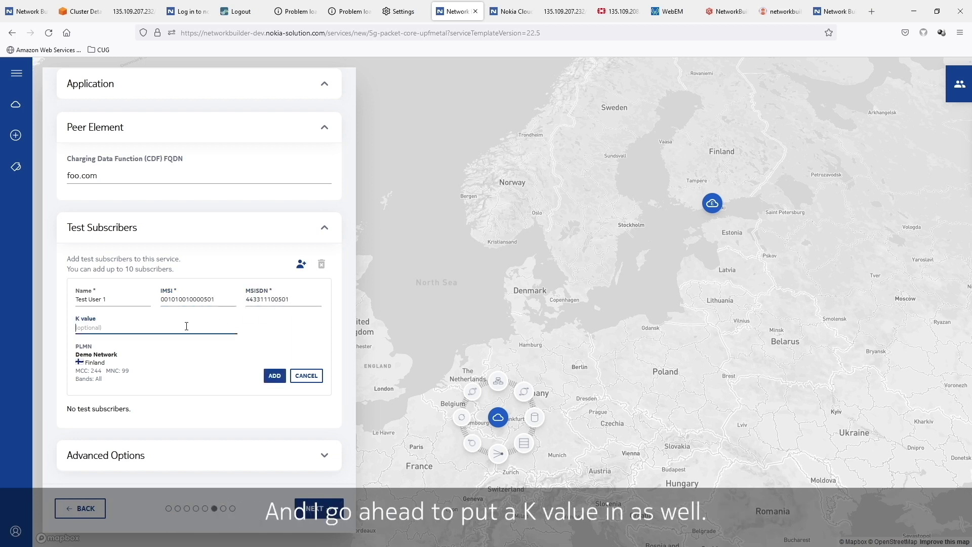
pyautogui.hotkey('ctrl', 'v')
pyautogui.click(274, 375)
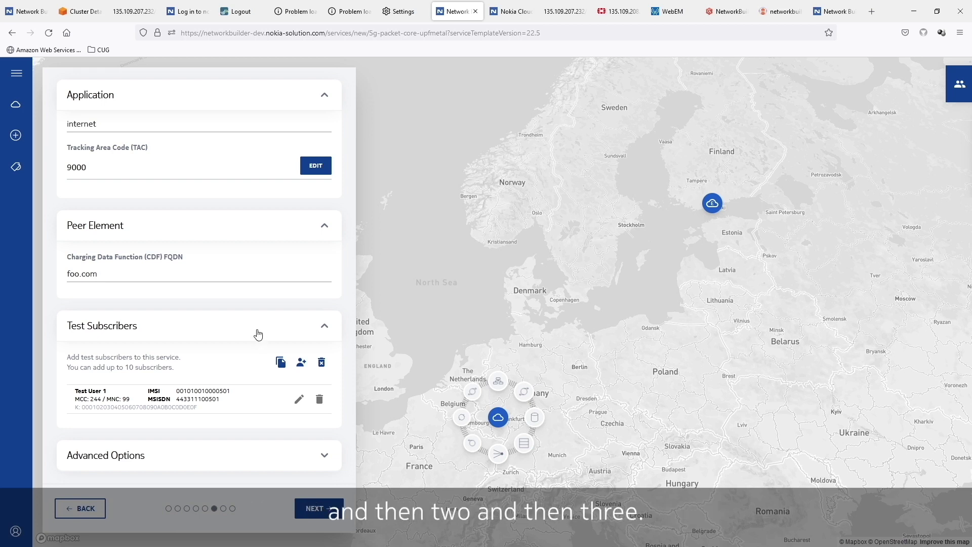
pyautogui.click(281, 363)
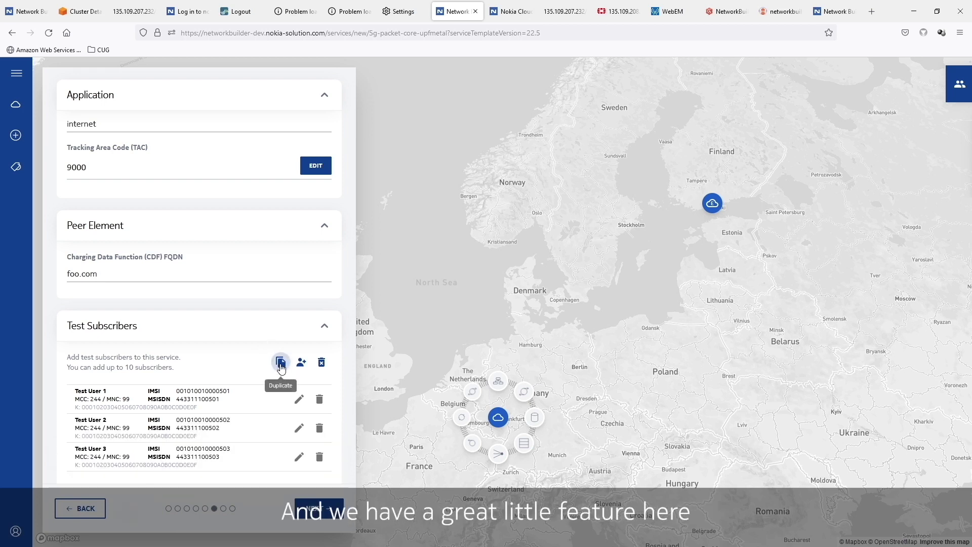
pyautogui.scroll(-3, 240, 386)
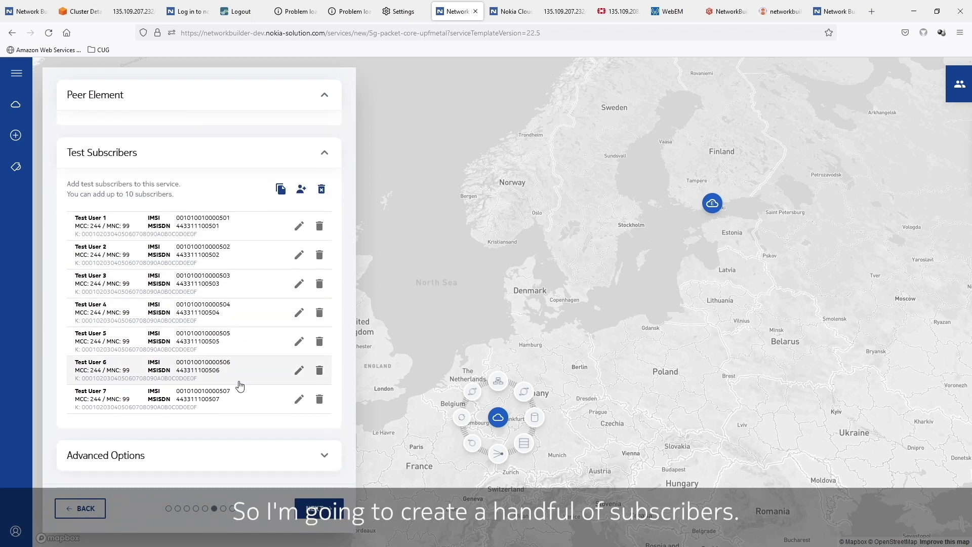
# Step: In Advanced Options, enable a secondary CIDR set to 10.11
pyautogui.click(325, 458)
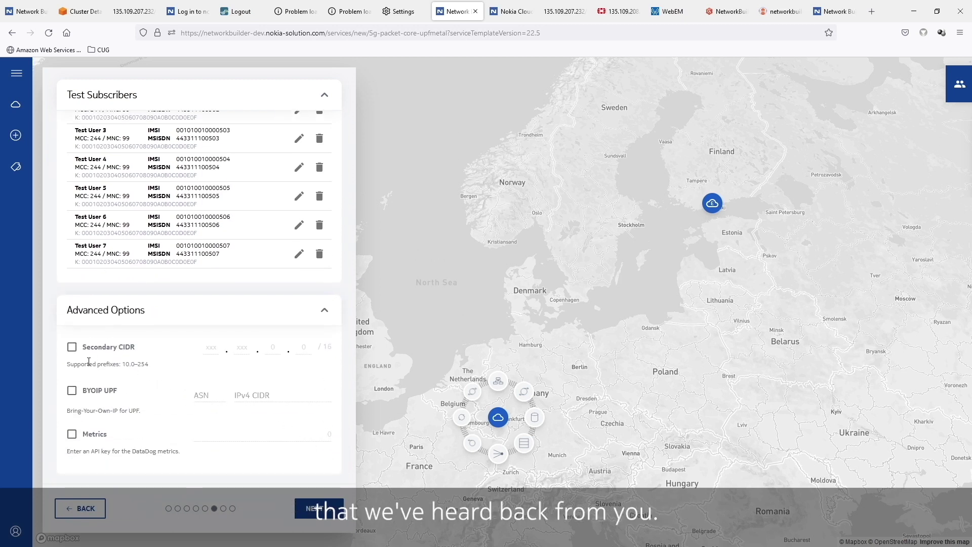
pyautogui.click(72, 347)
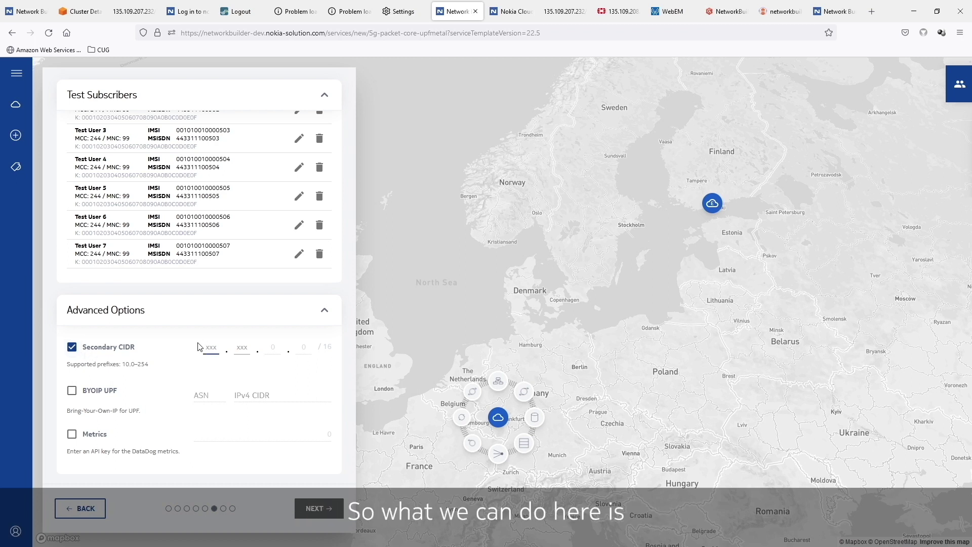
pyautogui.write('10')
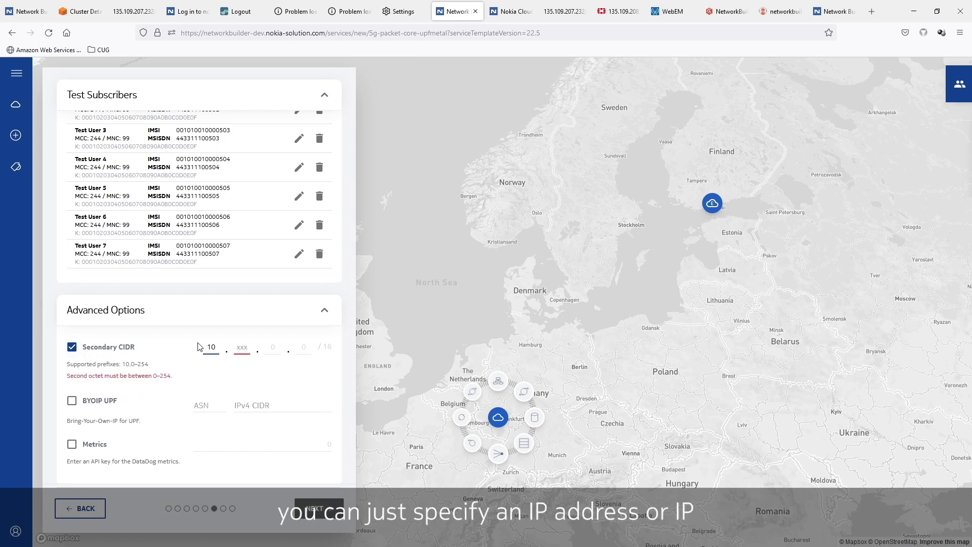
pyautogui.click(241, 348)
pyautogui.write('11')
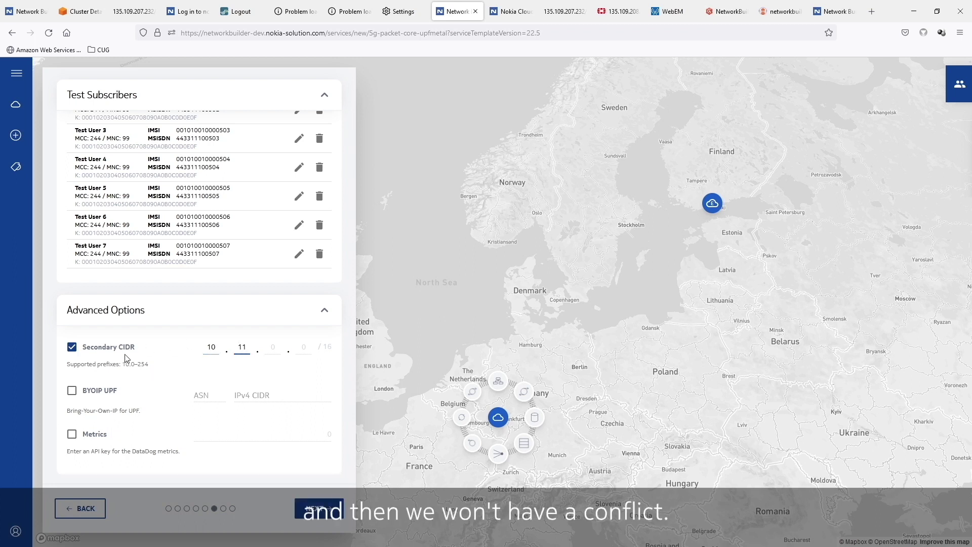
# Step: Enable BYOIP UPF with ASN 7345 and IPv4 CIDR 135.109.194.0/24
pyautogui.click(72, 391)
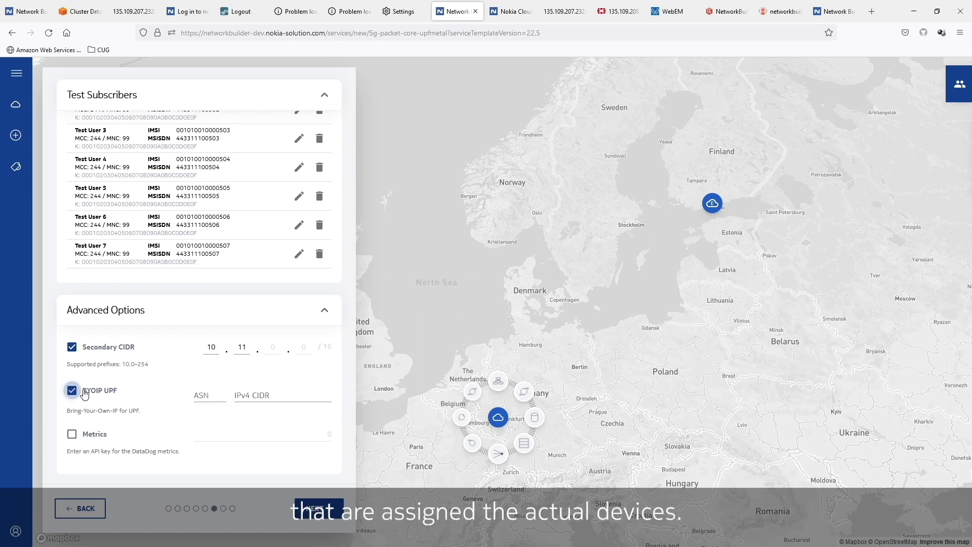
pyautogui.click(203, 393)
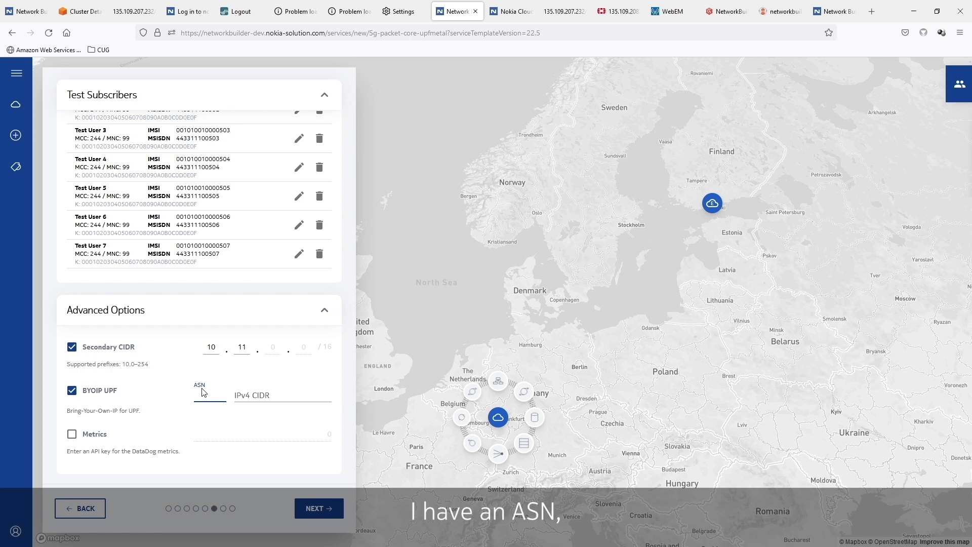
pyautogui.write('7345')
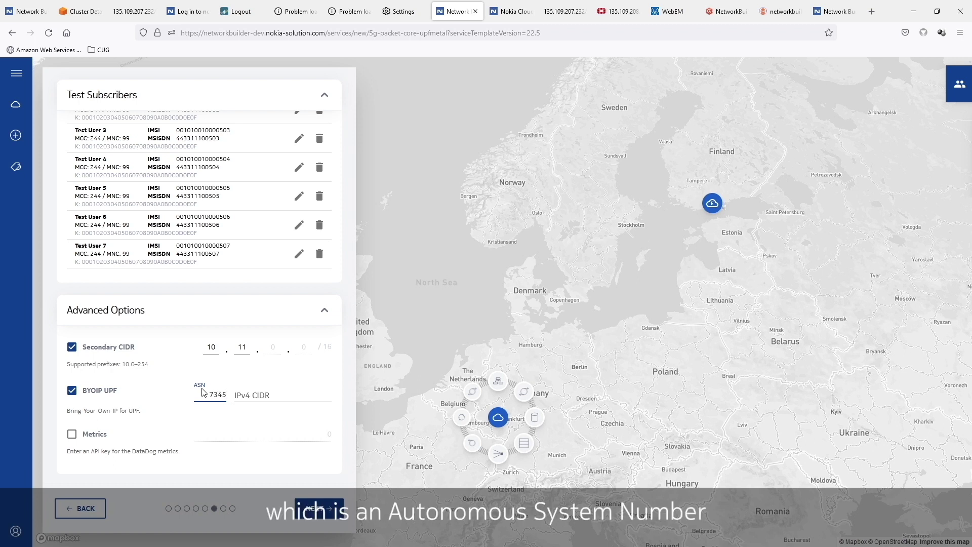
pyautogui.click(276, 393)
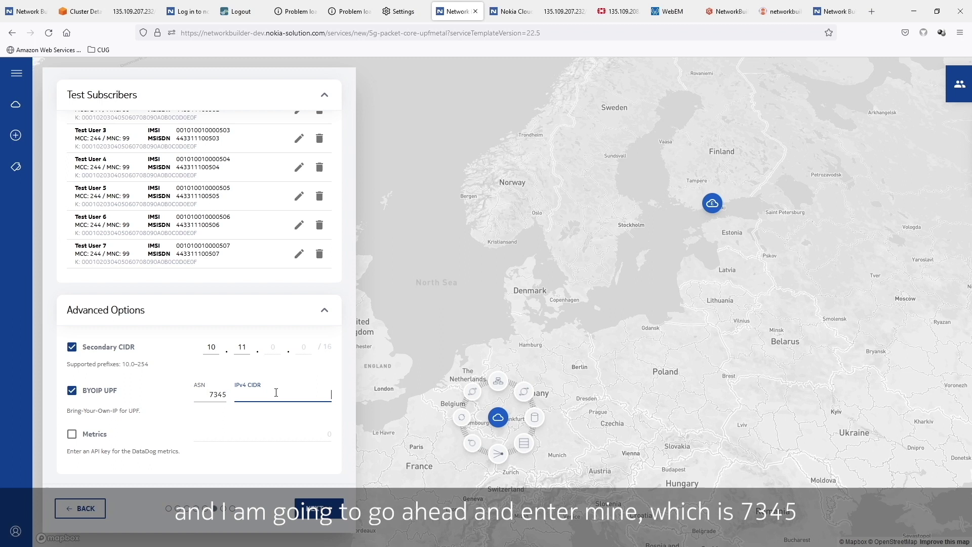
pyautogui.write('135.109')
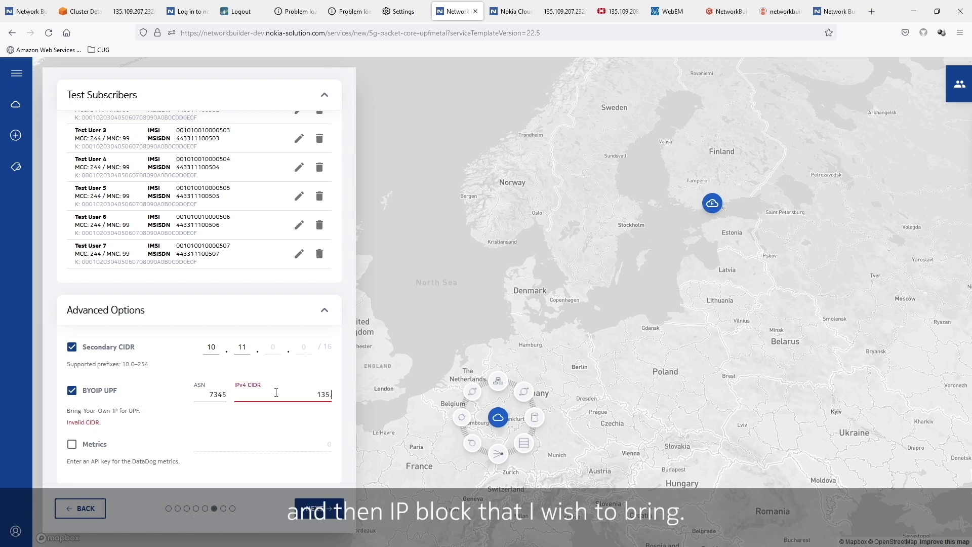
pyautogui.write('.')
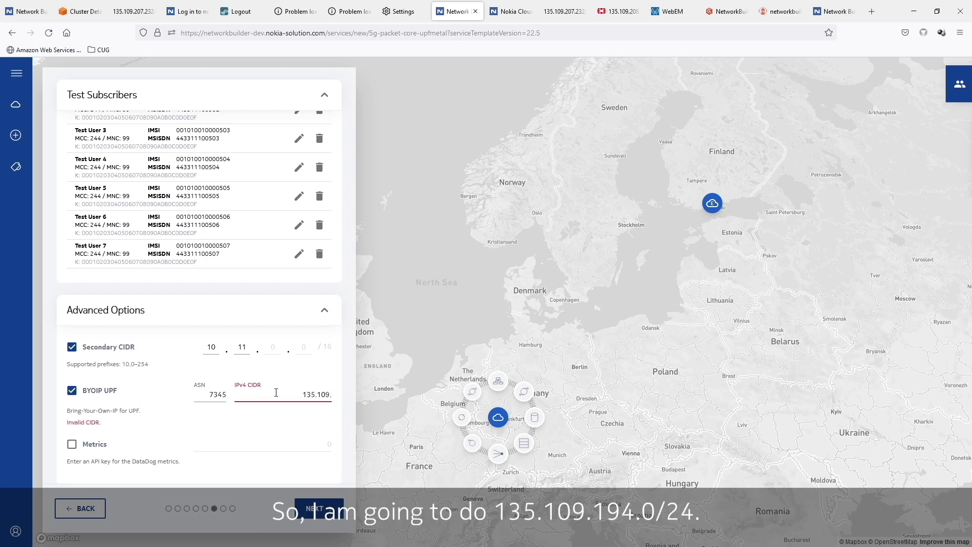
pyautogui.write('194.0/24')
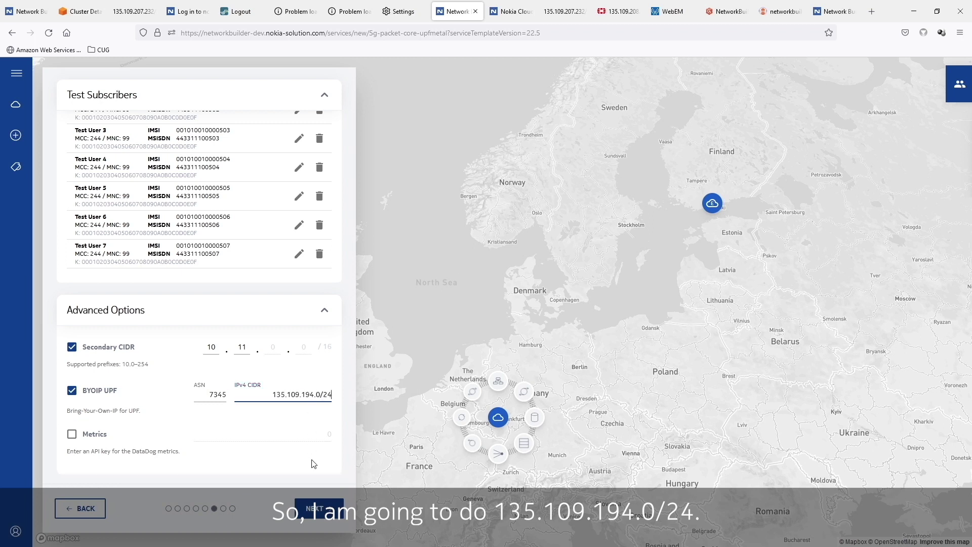
pyautogui.click(97, 442)
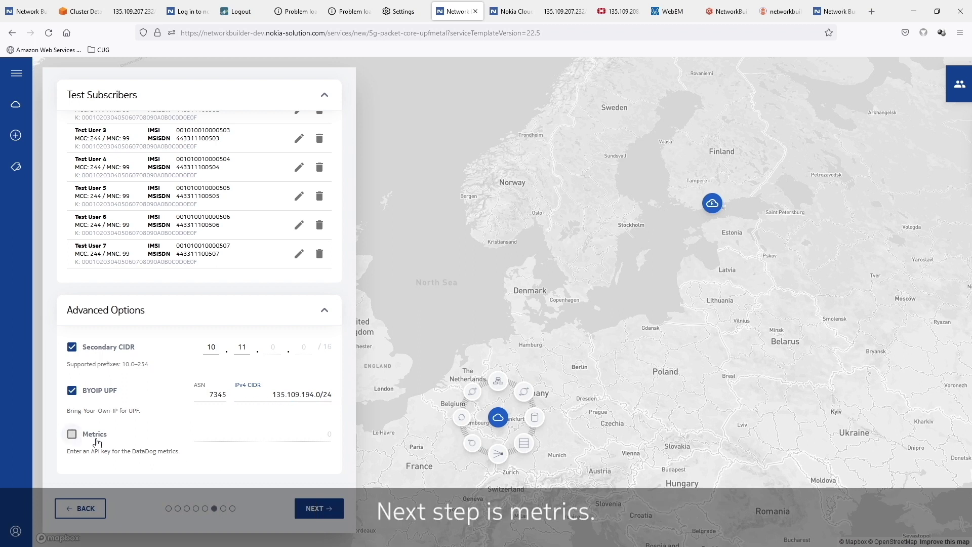
# Step: Enable Metrics with the pasted DataDog API key and proceed to Connectivity
pyautogui.click(97, 442)
pyautogui.click(226, 435)
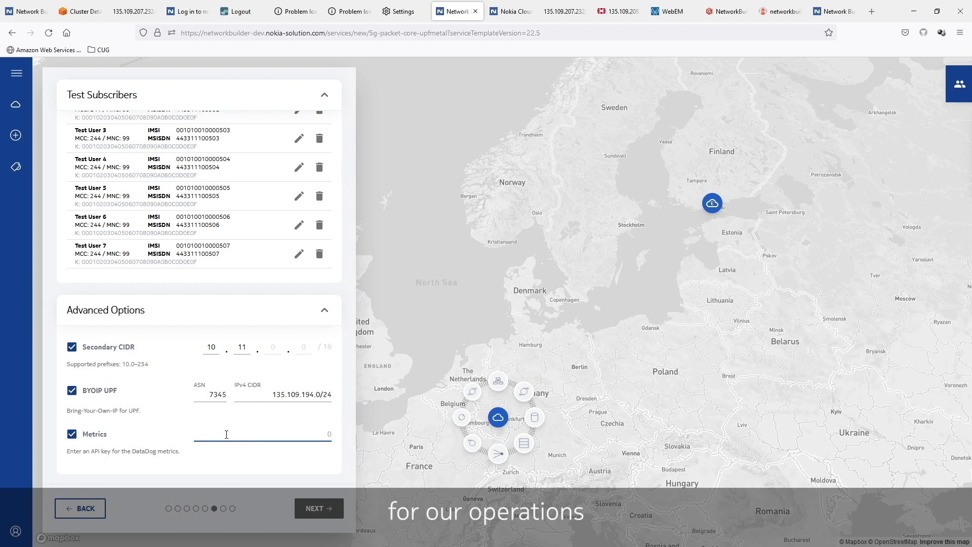
pyautogui.hotkey('ctrl', 'v')
pyautogui.click(312, 511)
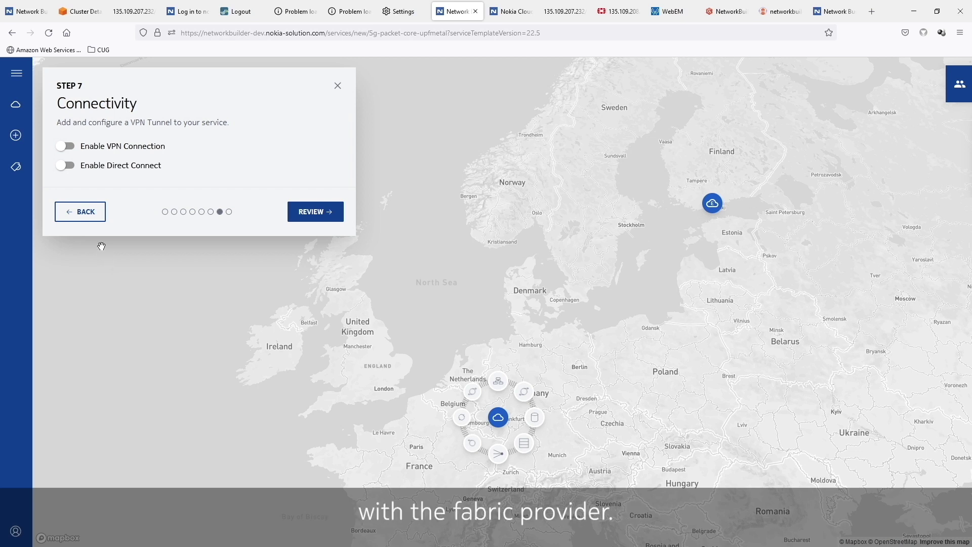
# Step: Enable the VPN connection and select an existing customer VPN gateway
pyautogui.click(71, 147)
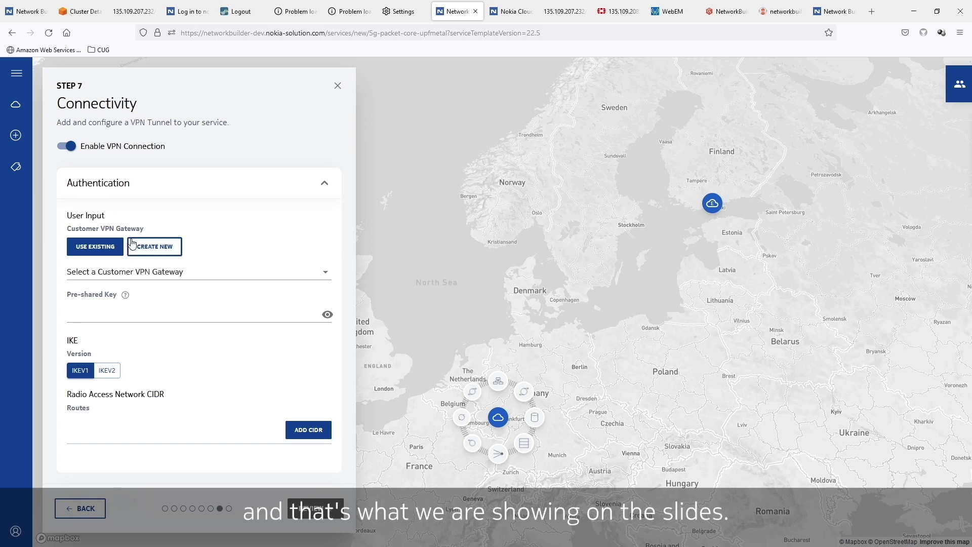
pyautogui.scroll(-1, 161, 284)
pyautogui.scroll(-2, 161, 284)
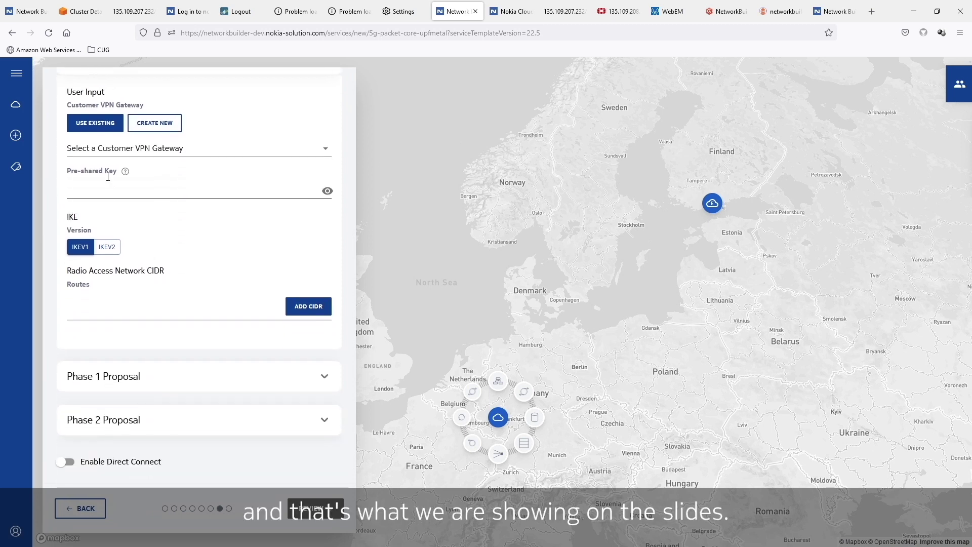
pyautogui.click(157, 130)
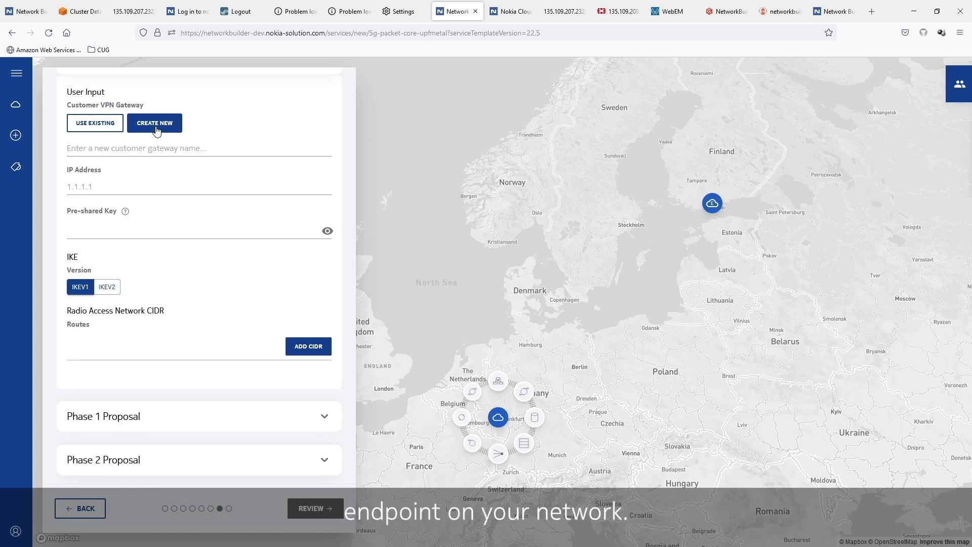
pyautogui.click(106, 131)
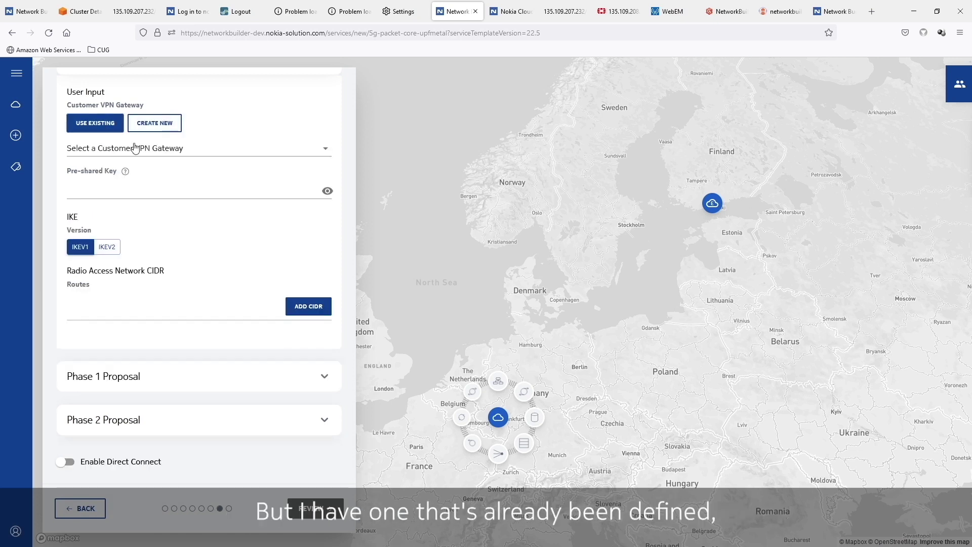
pyautogui.click(157, 152)
pyautogui.click(165, 189)
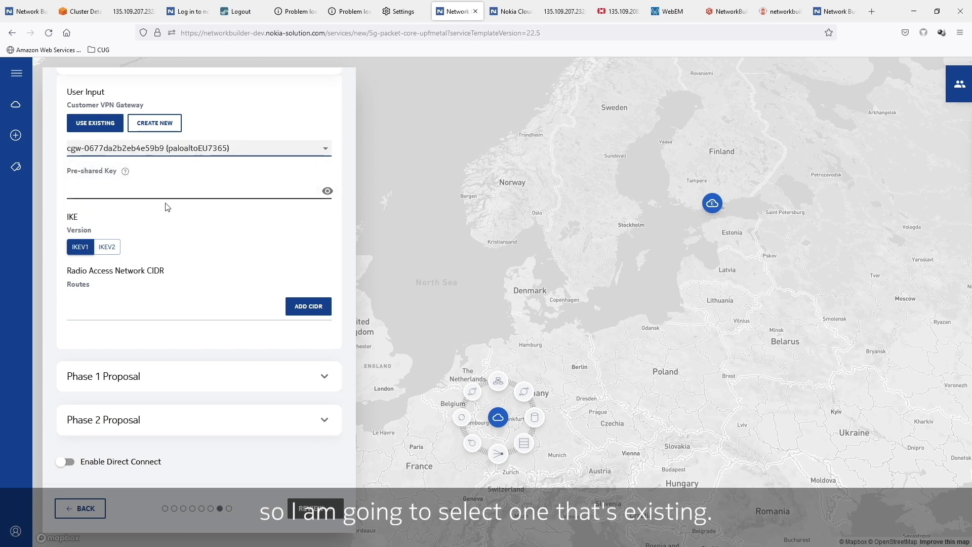
# Step: Enter the pre-shared key, replacing it with a valid key that doesn't start with 0
pyautogui.click(141, 188)
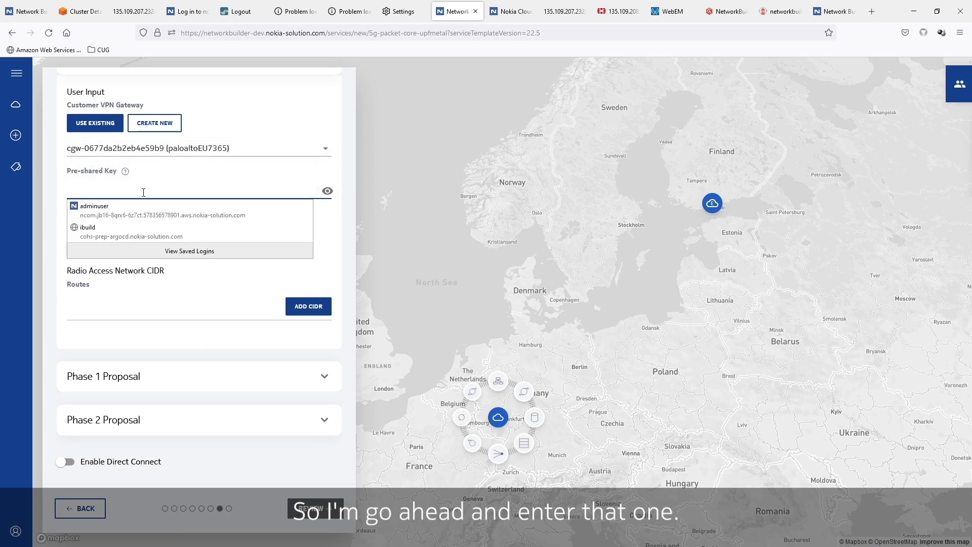
pyautogui.hotkey('ctrl', 'v')
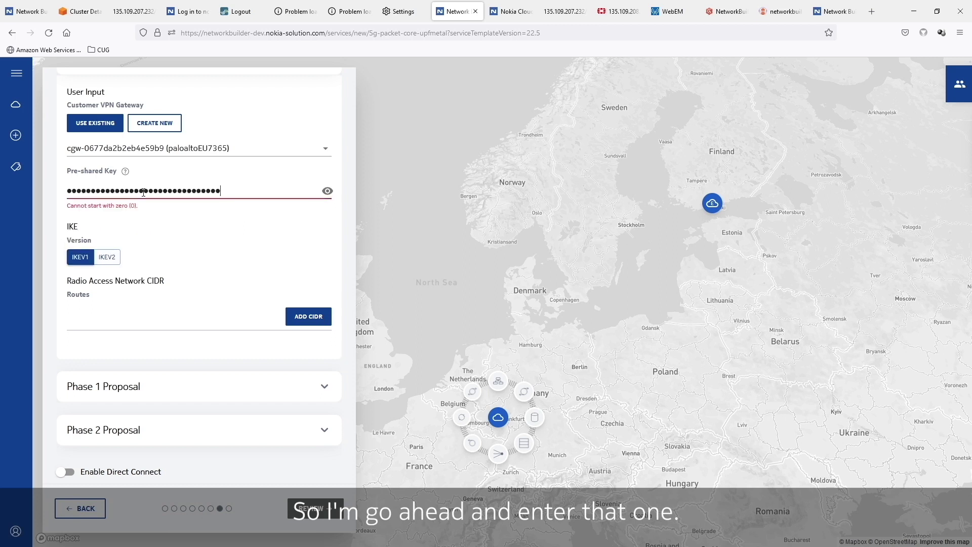
pyautogui.scroll(-1, 153, 253)
pyautogui.hotkey('shift', 'Left')
pyautogui.hotkey('shift', 'Left')
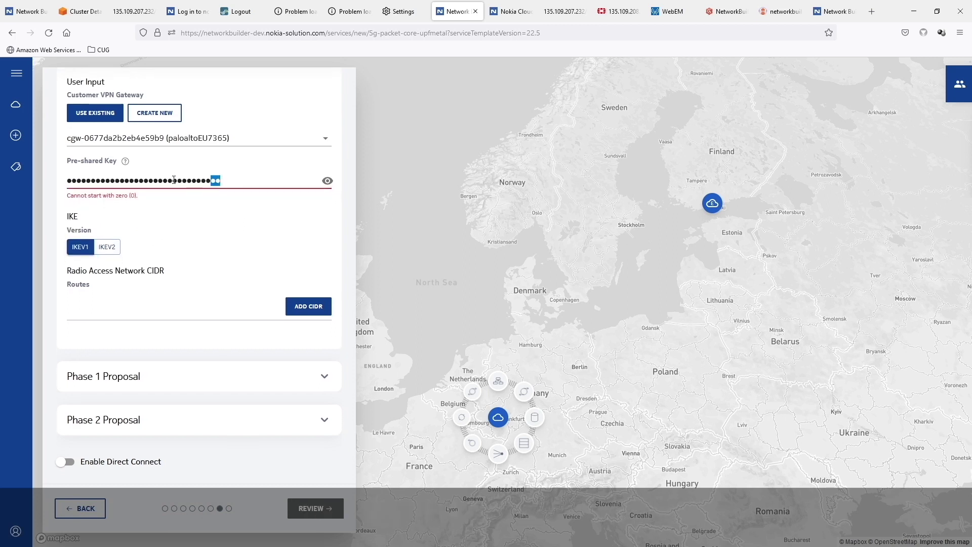
pyautogui.hotkey('shift', 'Left')
pyautogui.hotkey('shift', 'Left')
pyautogui.hotkey('shift', 'Left')
pyautogui.hotkey('shift', 'Left')
pyautogui.hotkey('shift', 'Left')
pyautogui.hotkey('shift', 'Left')
pyautogui.hotkey('shift', 'Left')
pyautogui.hotkey('shift', 'Left')
pyautogui.hotkey('shift', 'Left')
pyautogui.hotkey('shift', 'Left')
pyautogui.hotkey('shift', 'Left')
pyautogui.hotkey('shift', 'Left')
pyautogui.hotkey('shift', 'Left')
pyautogui.hotkey('shift', 'Left')
pyautogui.hotkey('shift', 'Left')
pyautogui.hotkey('shift', 'Left')
pyautogui.hotkey('shift', 'Left')
pyautogui.hotkey('shift', 'Left')
pyautogui.hotkey('shift', 'Left')
pyautogui.hotkey('shift', 'Left')
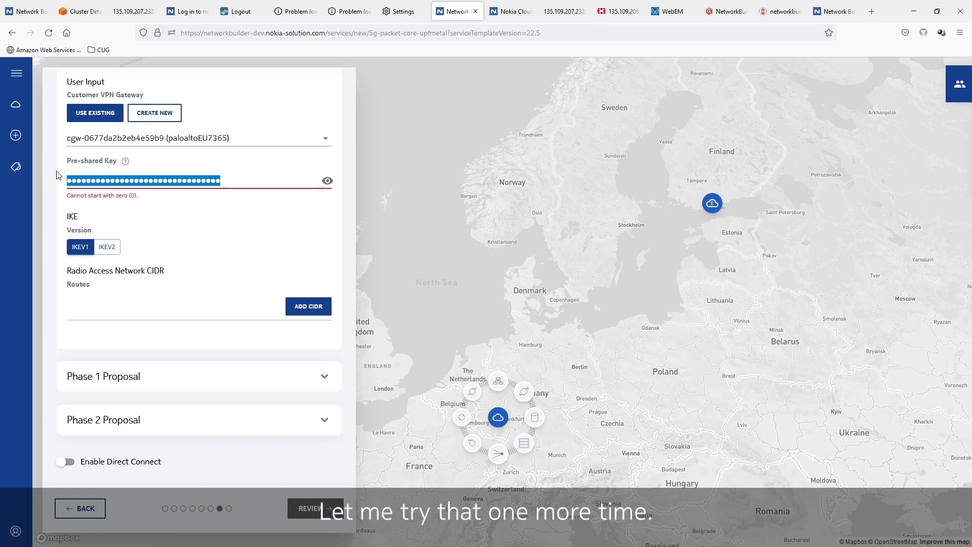
pyautogui.hotkey('ctrl', 'v')
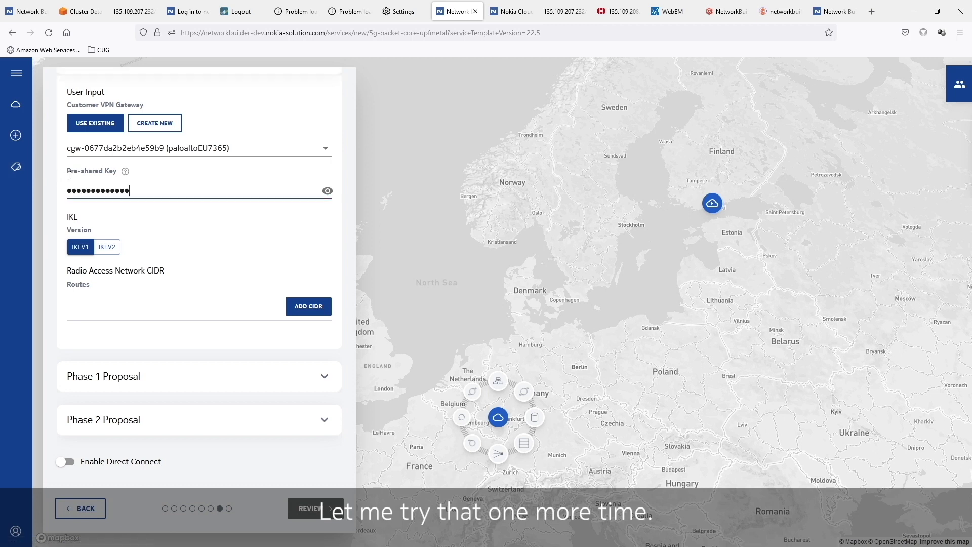
# Step: Add Radio Access Network CIDR route 10.0.26.128/25, then expand the Phase 1 Proposal settings
pyautogui.click(178, 307)
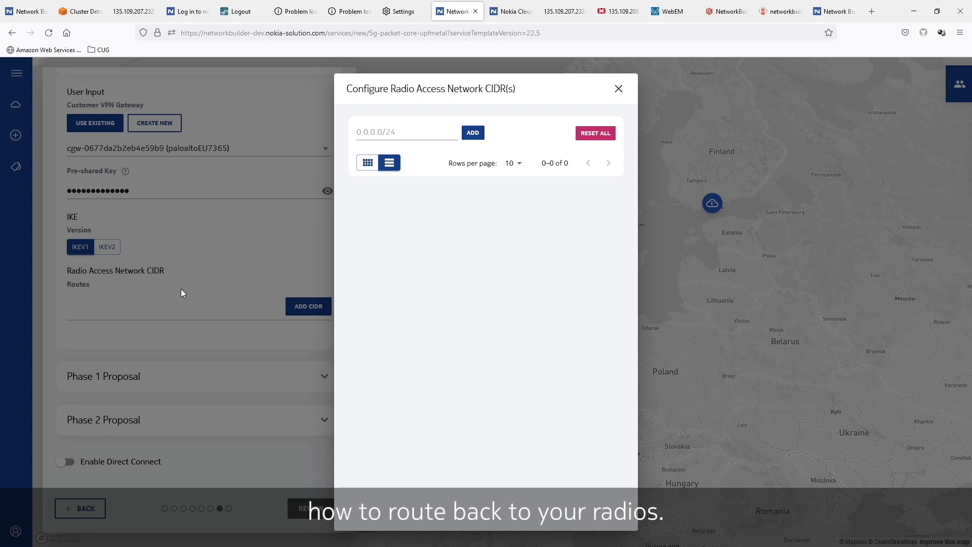
pyautogui.click(399, 132)
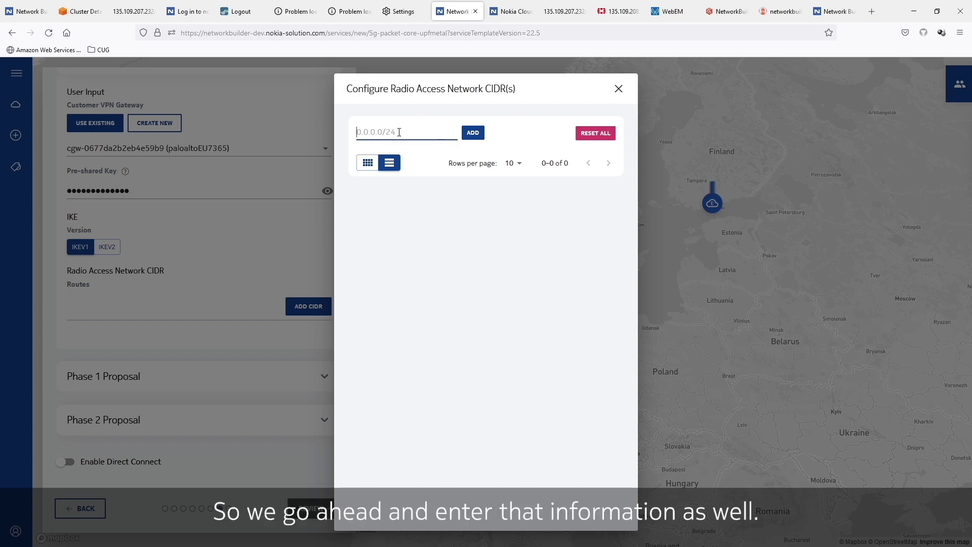
pyautogui.write('10.0.26.128/25')
pyautogui.click(481, 133)
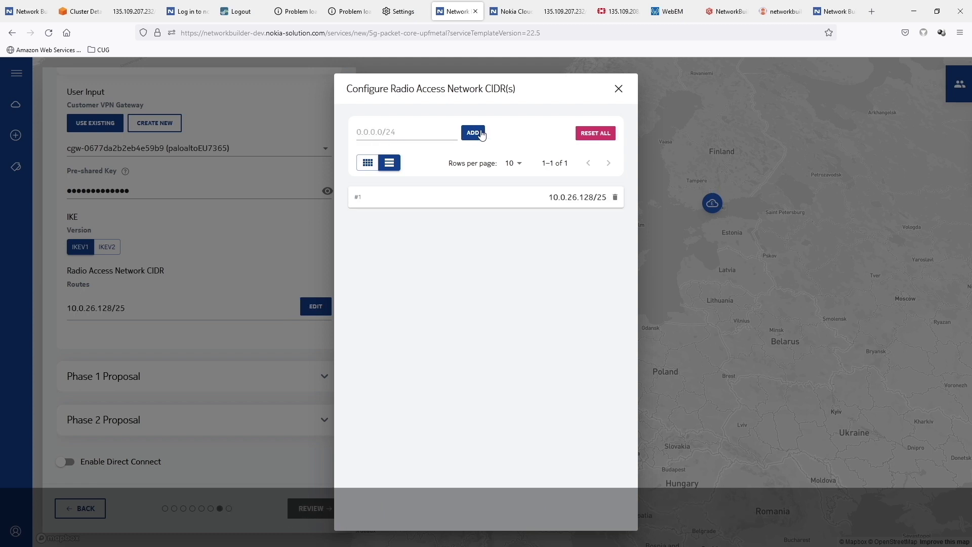
pyautogui.click(618, 89)
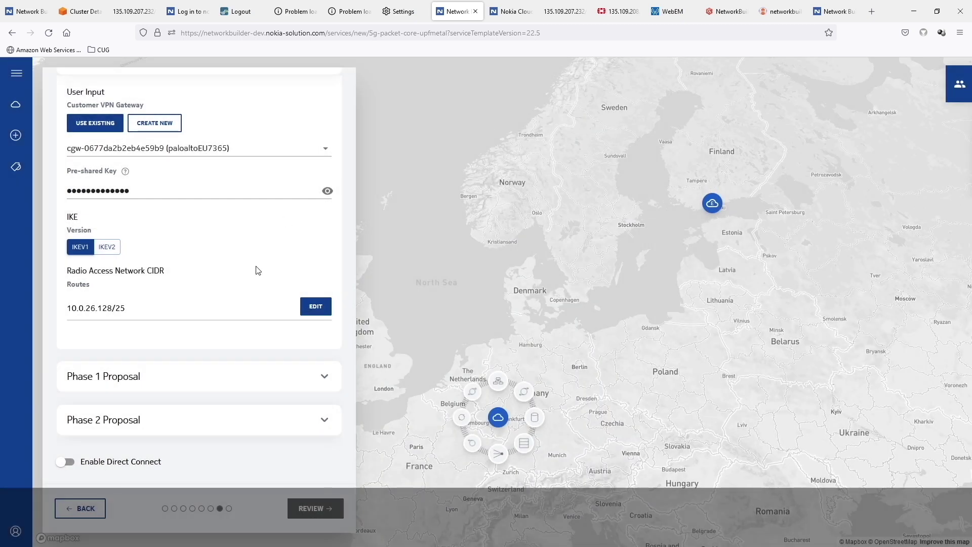
pyautogui.click(324, 377)
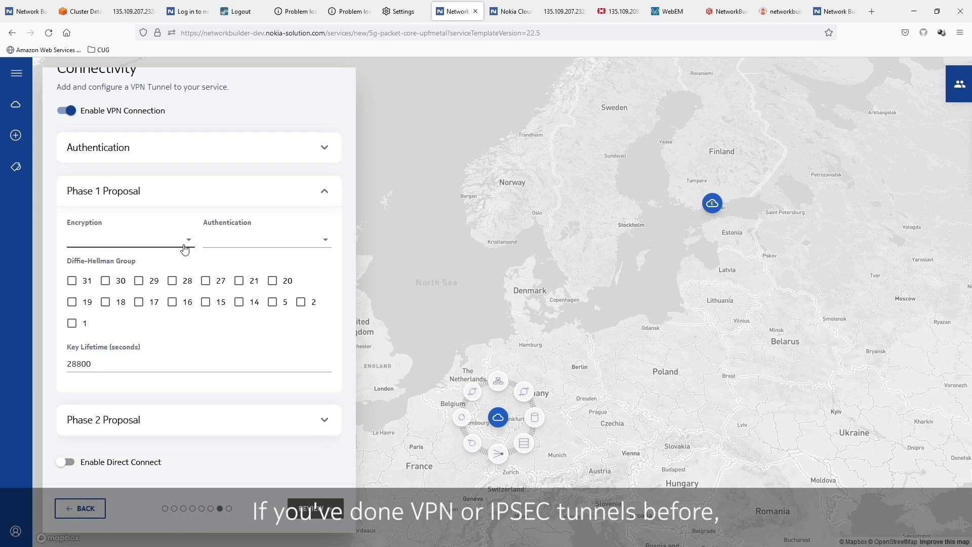
# Step: Set the Phase 1 proposal to AES128 encryption, SHA1 authentication and Diffie-Hellman group 2
pyautogui.click(186, 243)
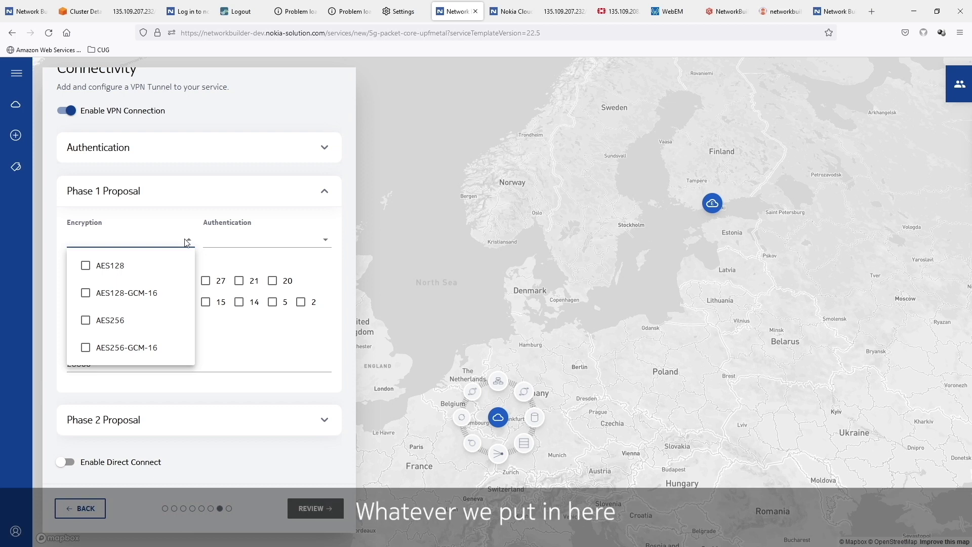
pyautogui.click(140, 268)
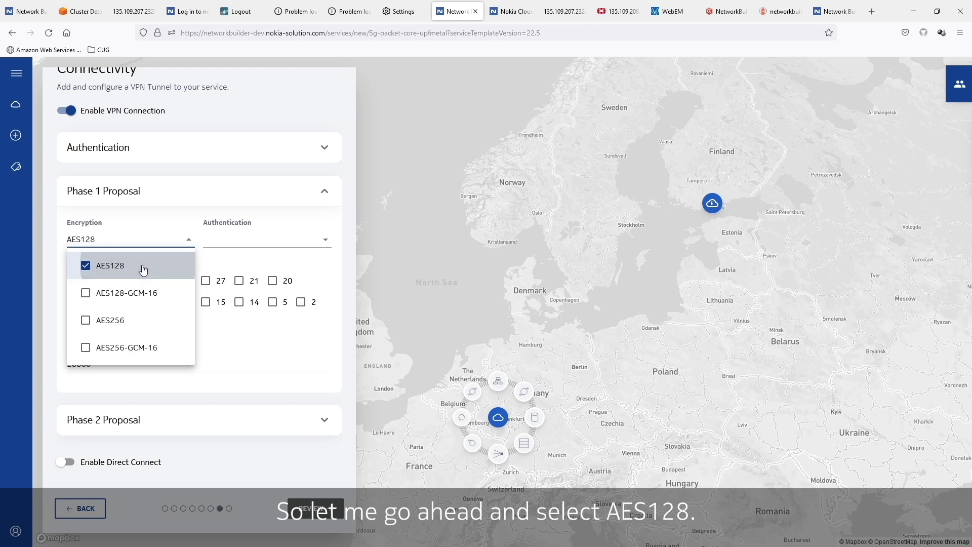
pyautogui.click(255, 243)
pyautogui.click(256, 243)
pyautogui.click(243, 266)
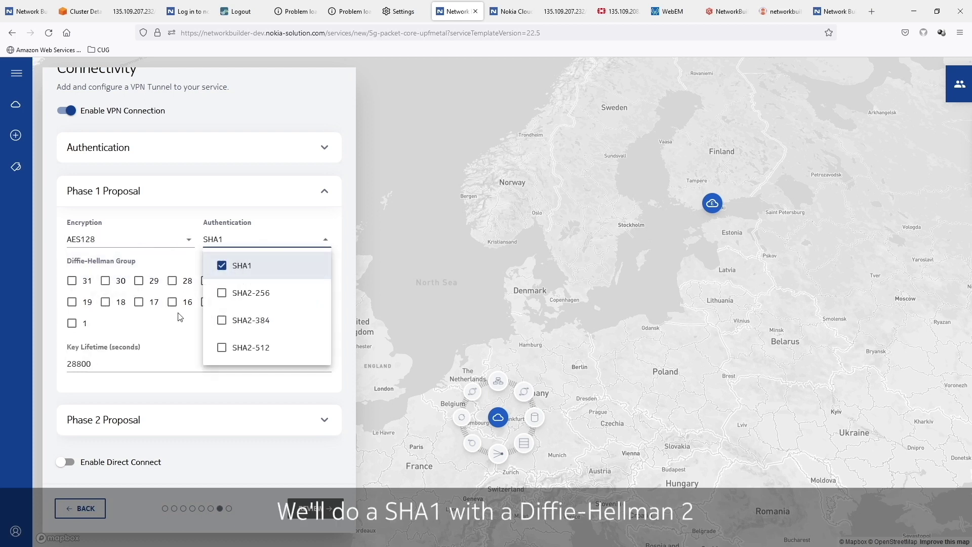
pyautogui.click(183, 324)
pyautogui.click(301, 303)
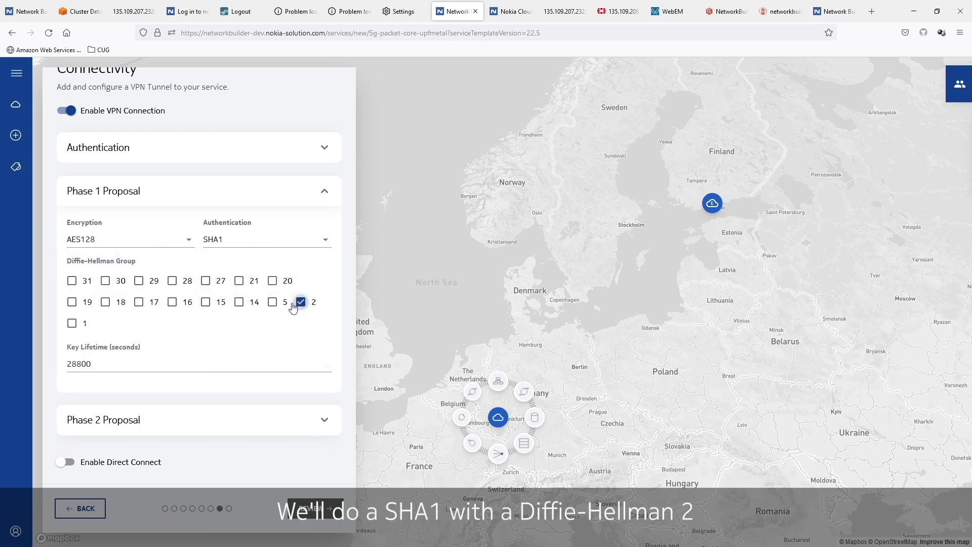
# Step: Set the Phase 2 proposal to AES128, SHA1 and Diffie-Hellman group 2, then go to Review
pyautogui.click(190, 430)
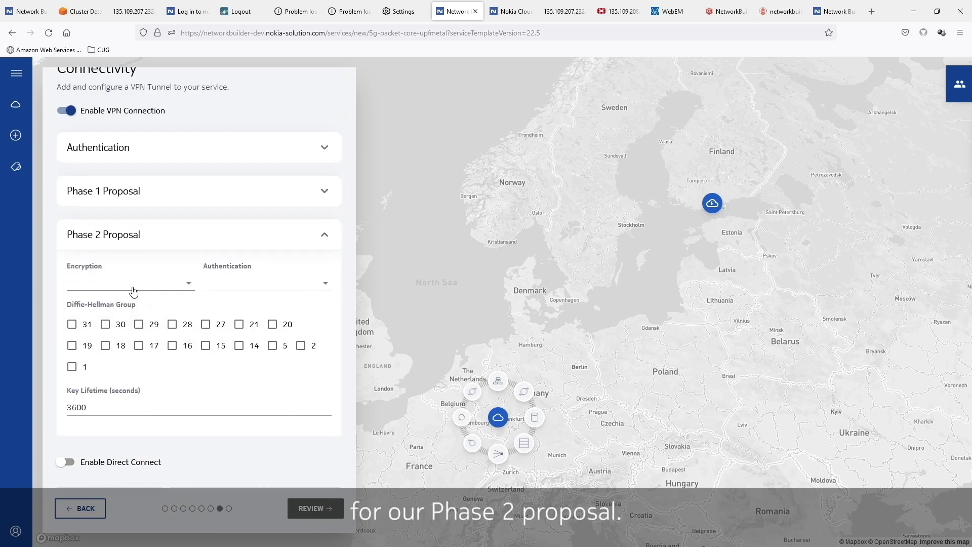
pyautogui.click(132, 286)
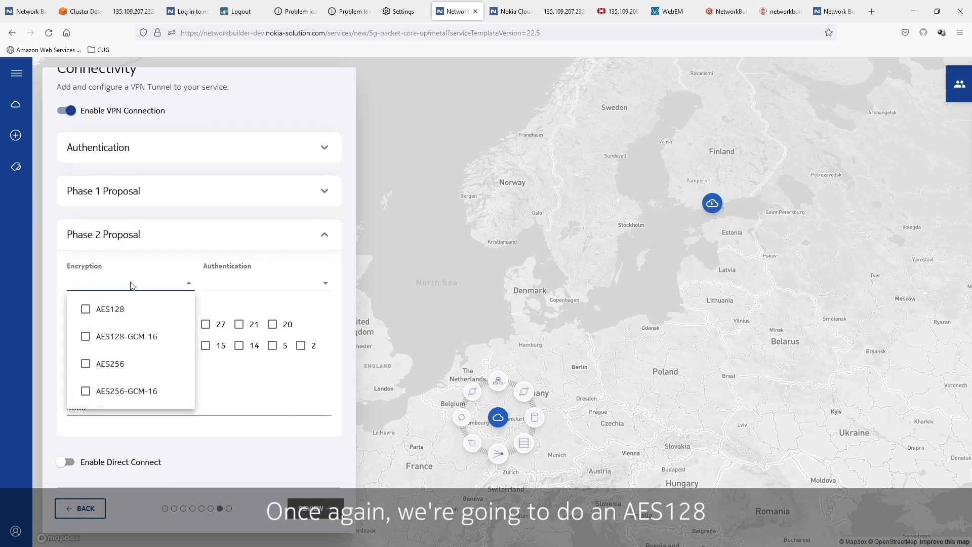
pyautogui.click(122, 310)
pyautogui.click(274, 284)
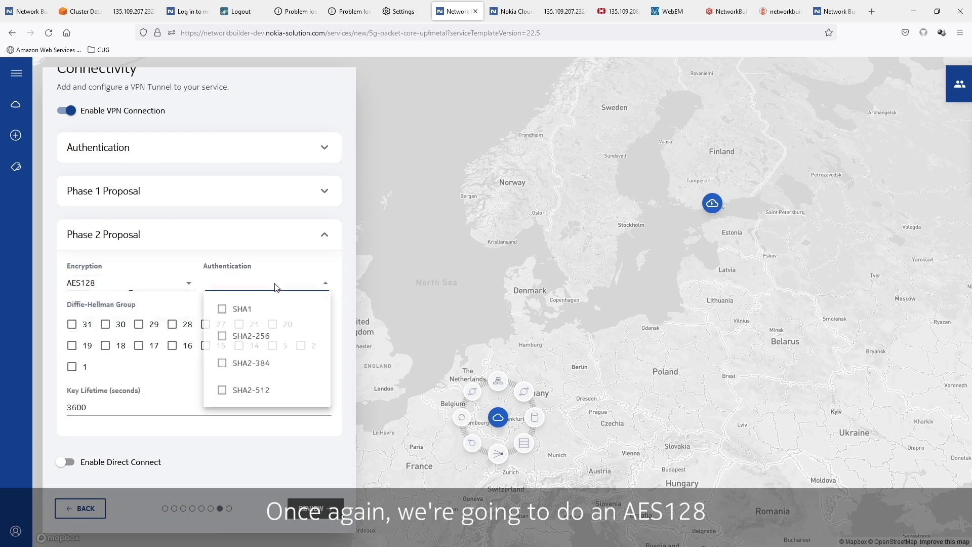
pyautogui.click(261, 310)
pyautogui.click(187, 386)
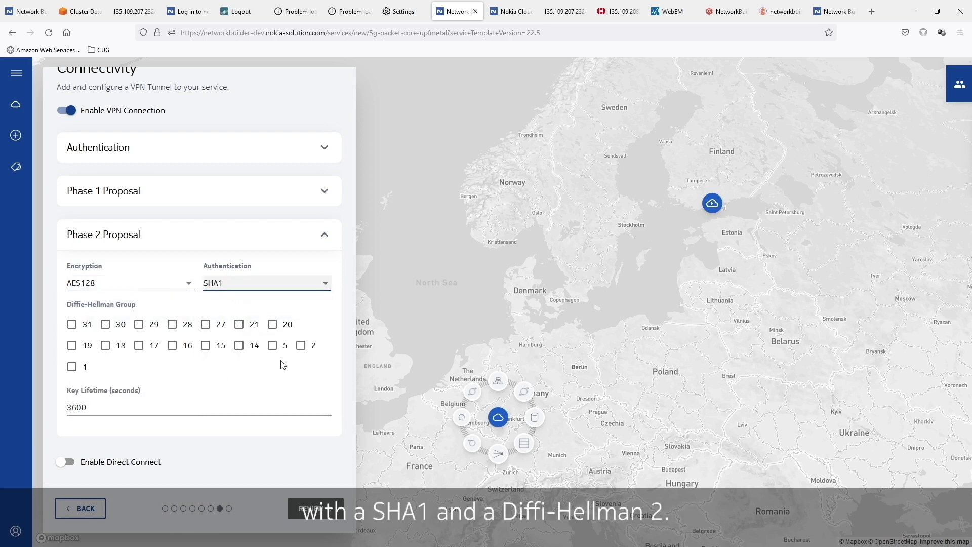
pyautogui.click(301, 347)
pyautogui.click(311, 509)
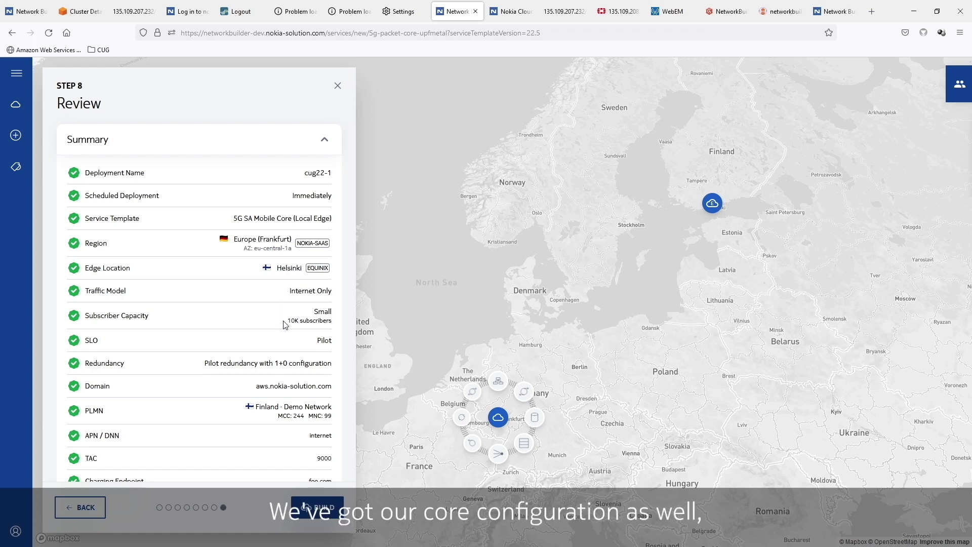
# Step: Look over the cug22-1 Step 8 Review summary and start the BUILD
pyautogui.scroll(-1, 281, 321)
pyautogui.scroll(-5, 281, 321)
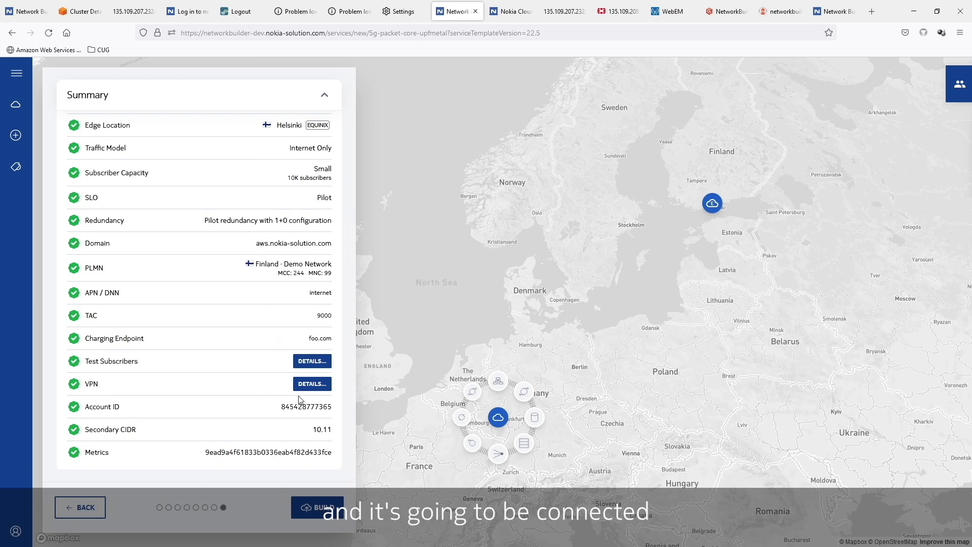
pyautogui.click(316, 507)
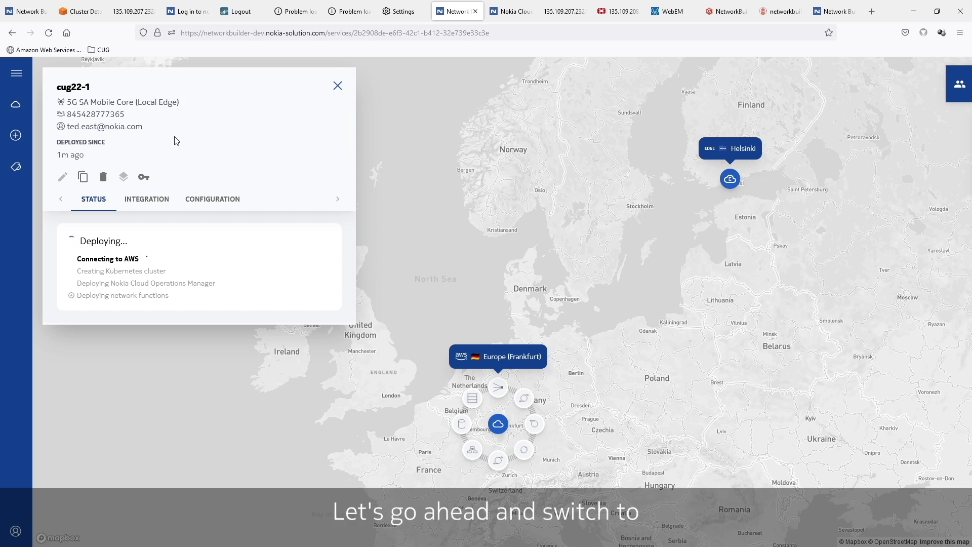
# Step: Close cug22-1, open the deployed cug2022 core and expand its Network functions
pyautogui.click(338, 86)
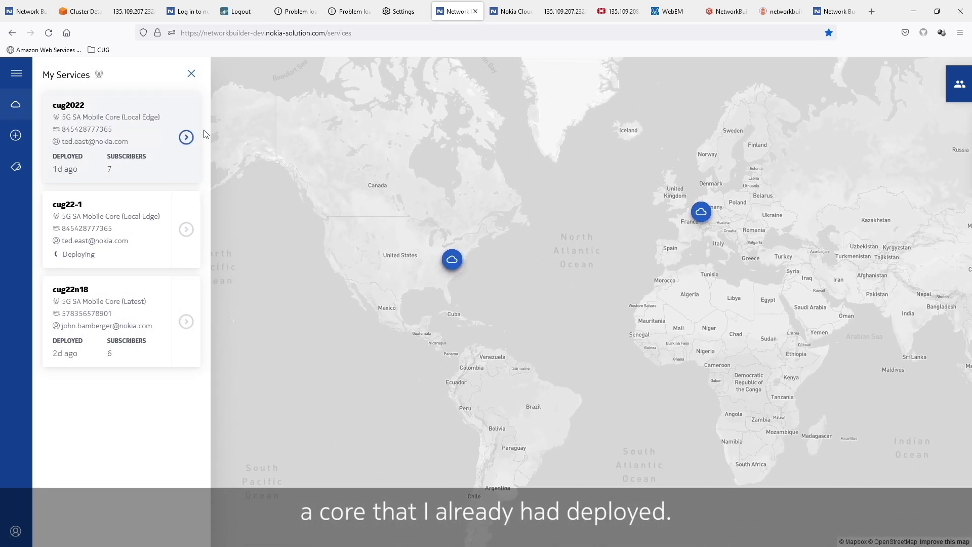
pyautogui.click(187, 143)
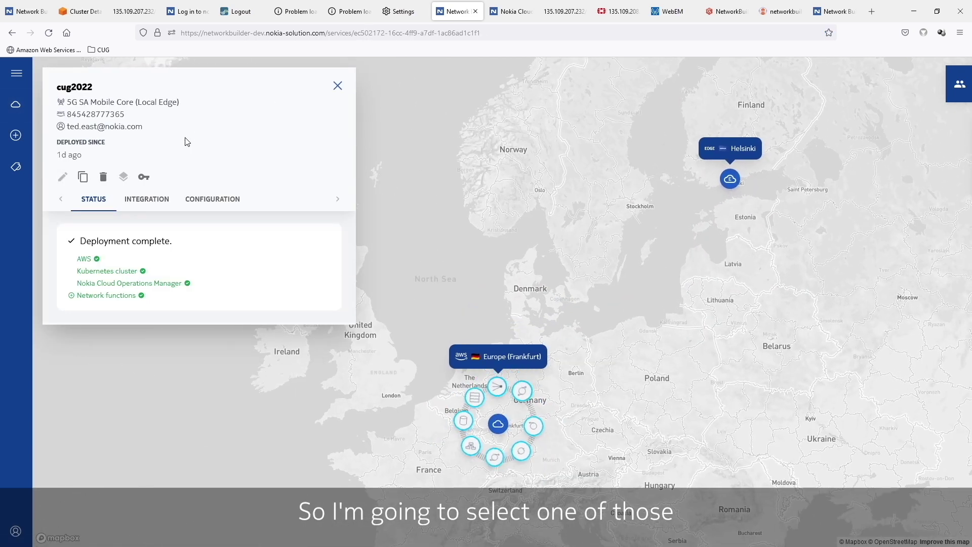
pyautogui.click(72, 299)
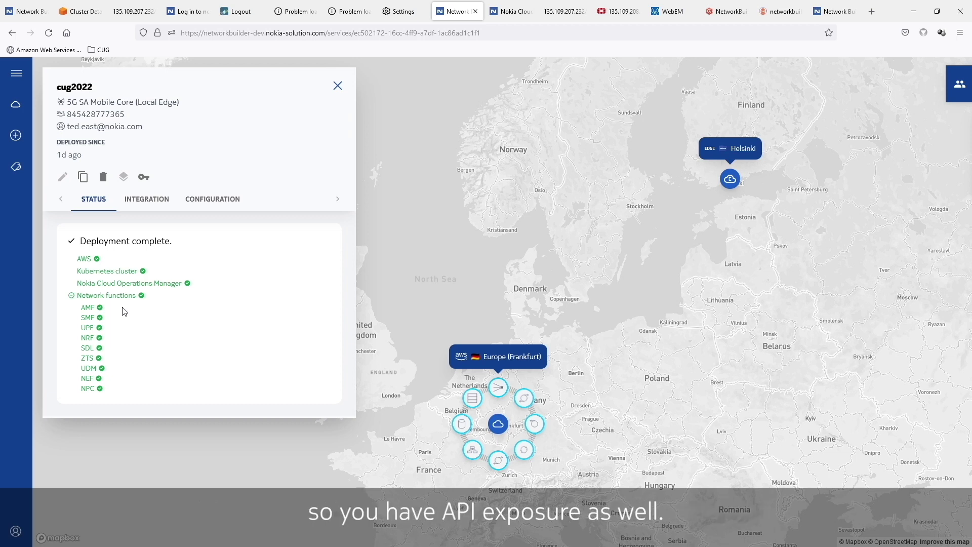
# Step: Check cug2022's Integration endpoints and VPN tunnels and the MRBTS WebEM AMF link, then minimize the browser
pyautogui.click(156, 206)
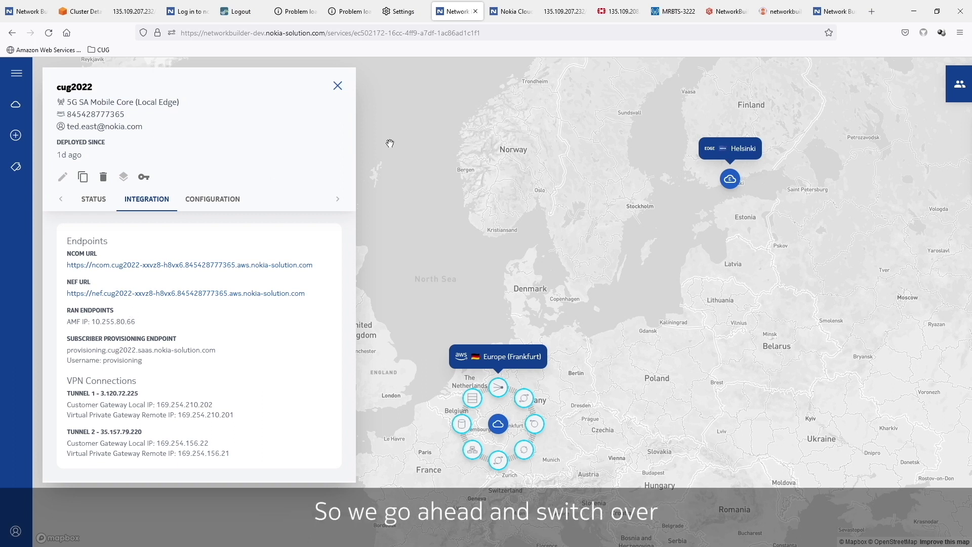
pyautogui.click(674, 15)
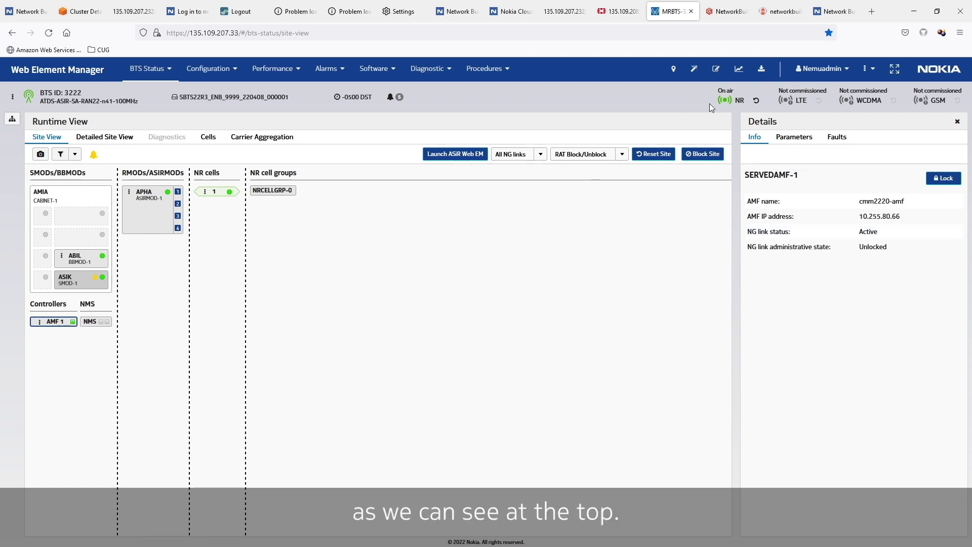
pyautogui.click(914, 12)
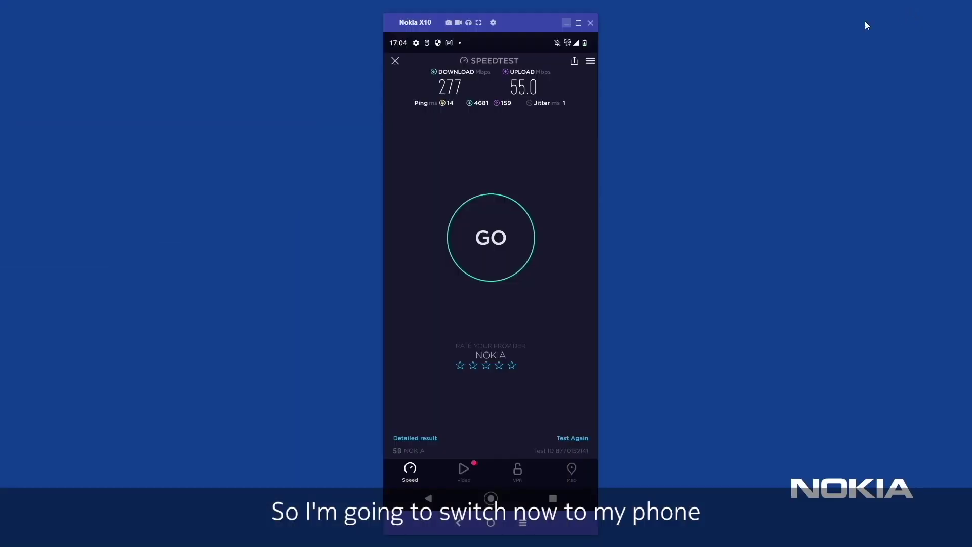
# Step: Run a phone Speedtest (506 Mbps down, 55.1 up), then load ifconfig.co in Chrome
pyautogui.click(492, 239)
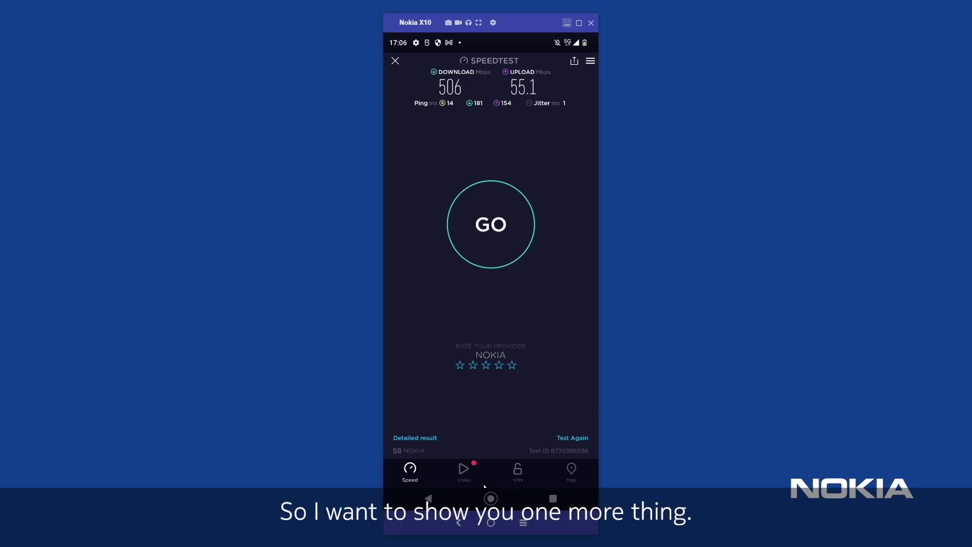
pyautogui.click(490, 523)
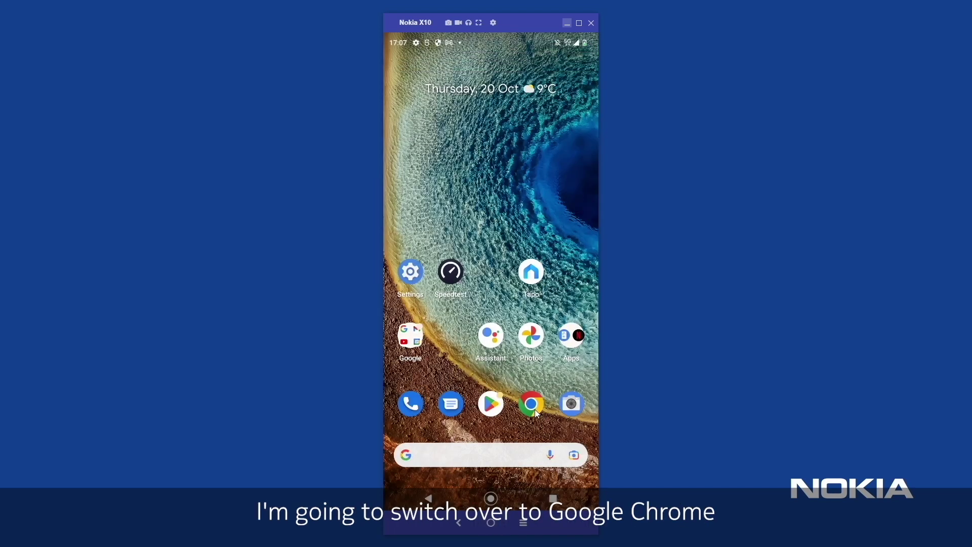
pyautogui.click(534, 411)
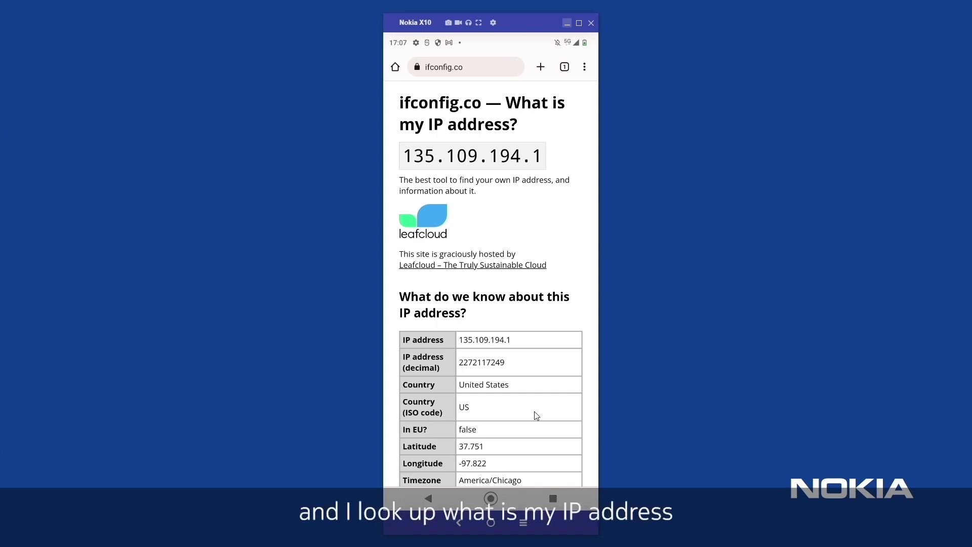